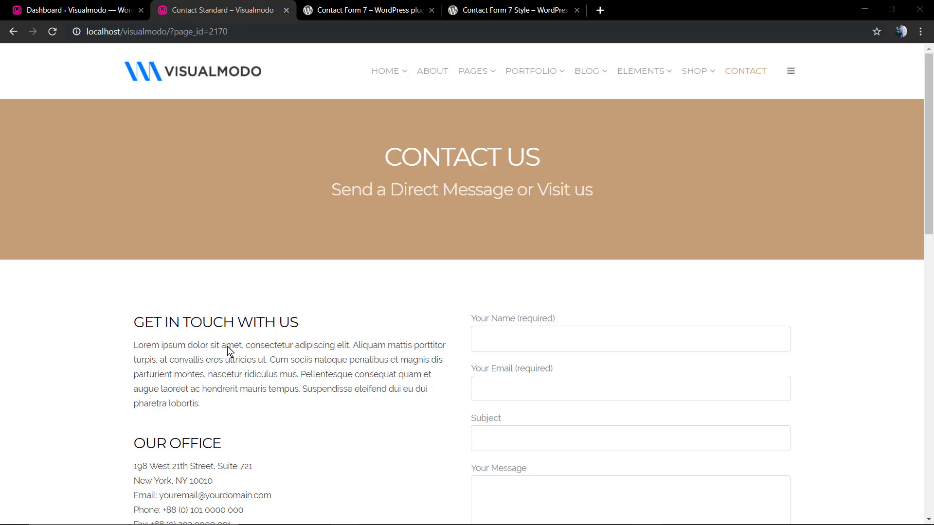
- Switch to the WordPress dashboard and go to the Contact Forms list
{"action": "scroll", "coordinate": [229, 347], "scroll_direction": "down", "scroll_amount": 4}
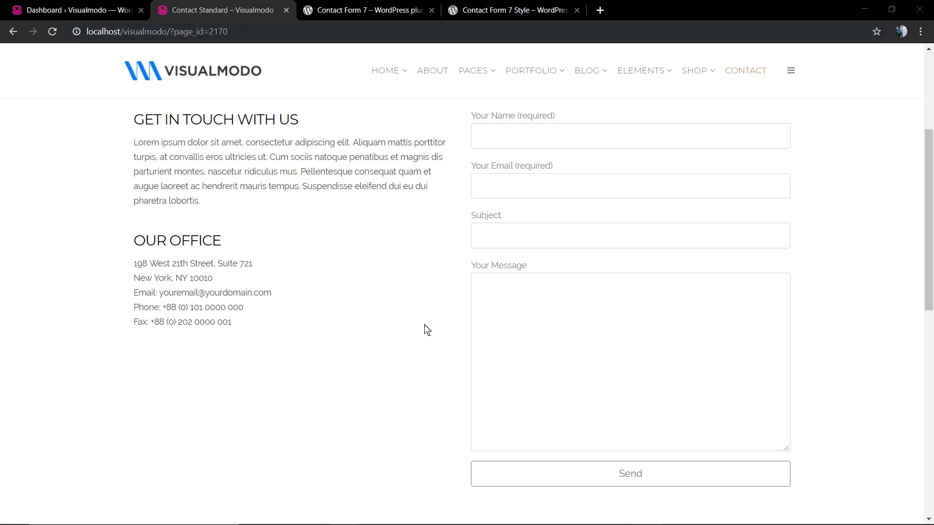
{"action": "scroll", "coordinate": [525, 365], "scroll_direction": "up", "scroll_amount": 2}
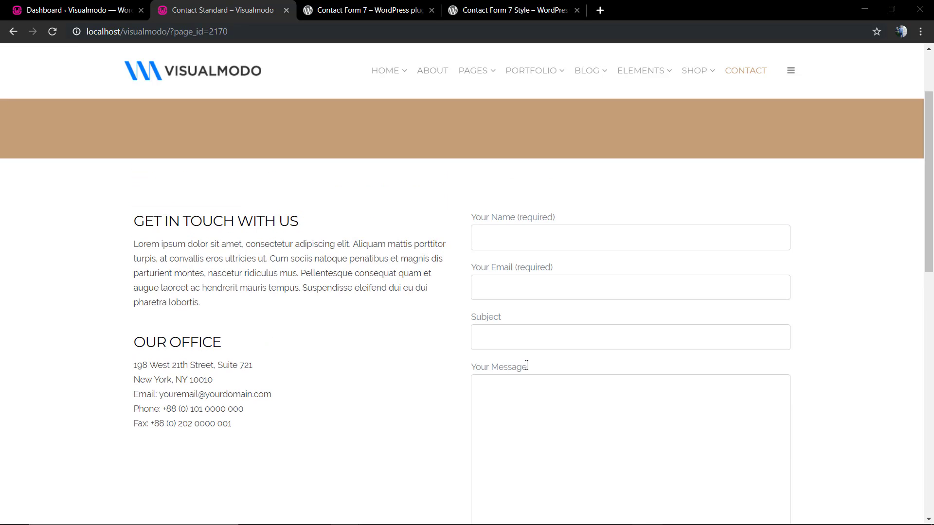
{"action": "scroll", "coordinate": [527, 365], "scroll_direction": "down", "scroll_amount": 2}
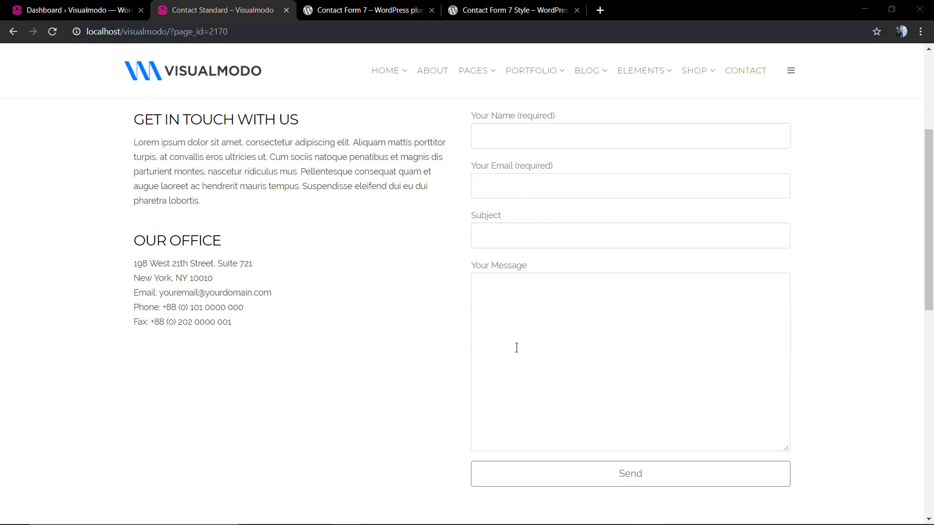
{"action": "scroll", "coordinate": [515, 348], "scroll_direction": "up", "scroll_amount": 4}
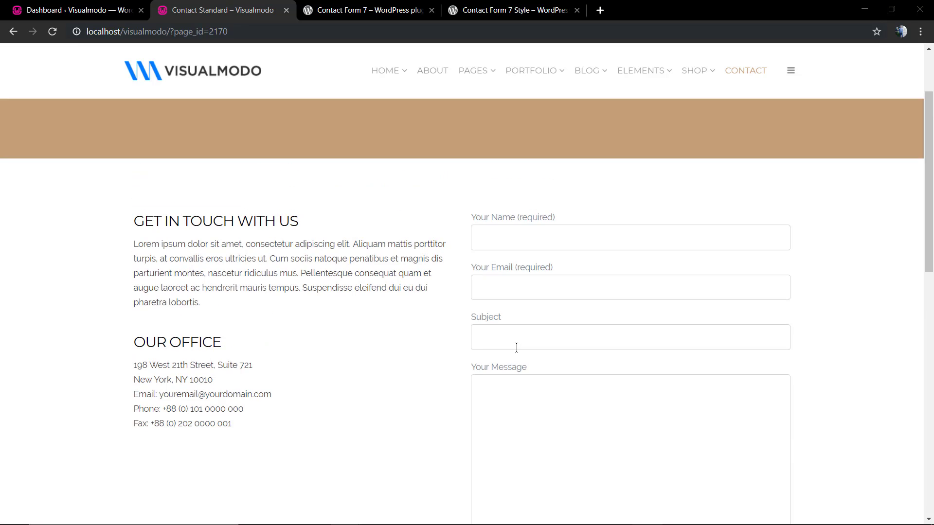
{"action": "left_click", "coordinate": [81, 10]}
{"action": "mouse_move", "coordinate": [69, 300]}
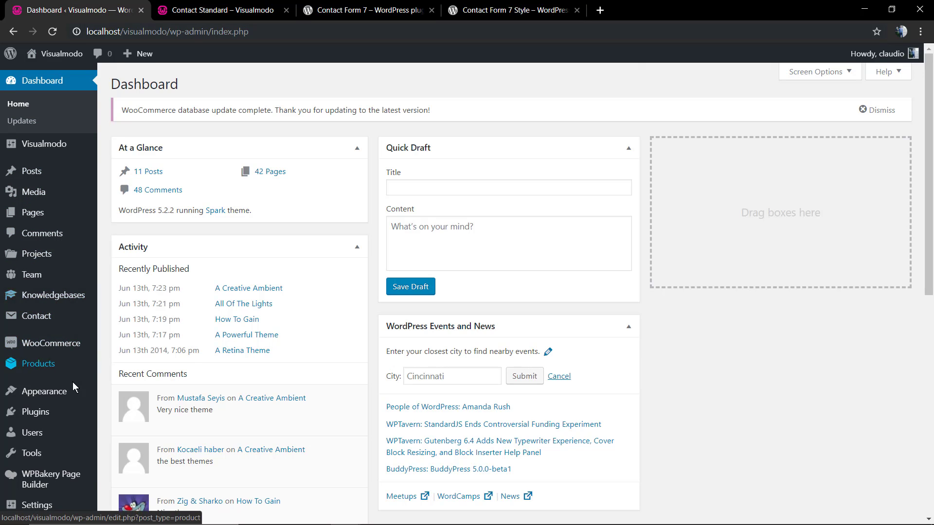
{"action": "mouse_move", "coordinate": [46, 446]}
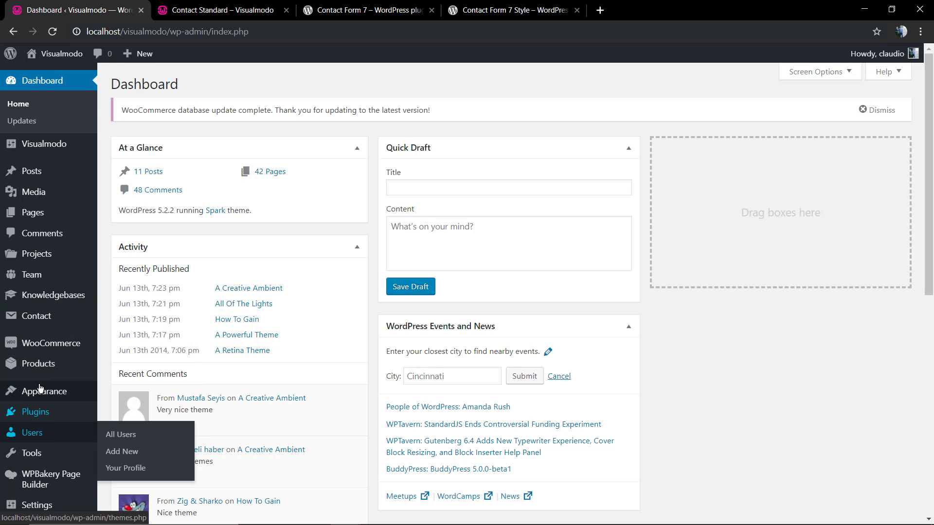
{"action": "left_click", "coordinate": [28, 315]}
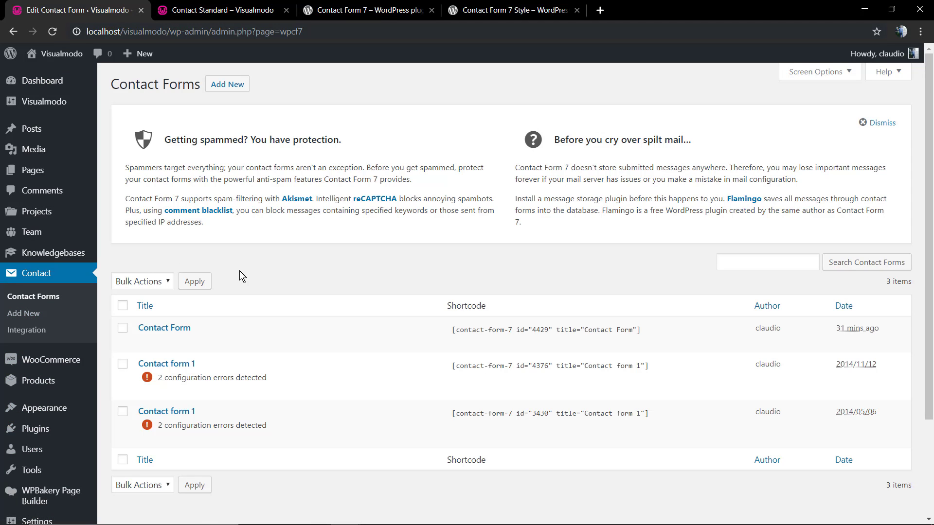
- Open the older Contact form 1 and look over its form template markup
{"action": "mouse_move", "coordinate": [159, 337]}
{"action": "mouse_move", "coordinate": [159, 373]}
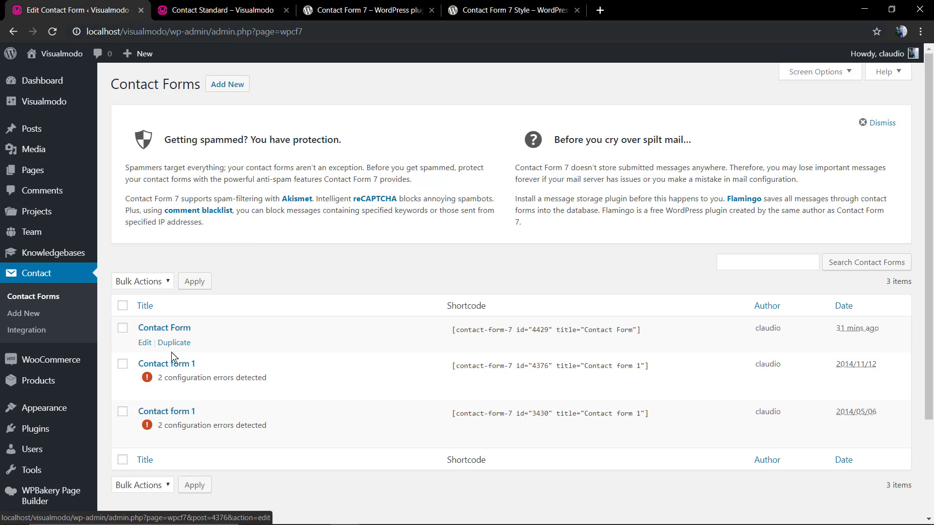
{"action": "left_click", "coordinate": [167, 412]}
{"action": "scroll", "coordinate": [282, 335], "scroll_direction": "down", "scroll_amount": 2}
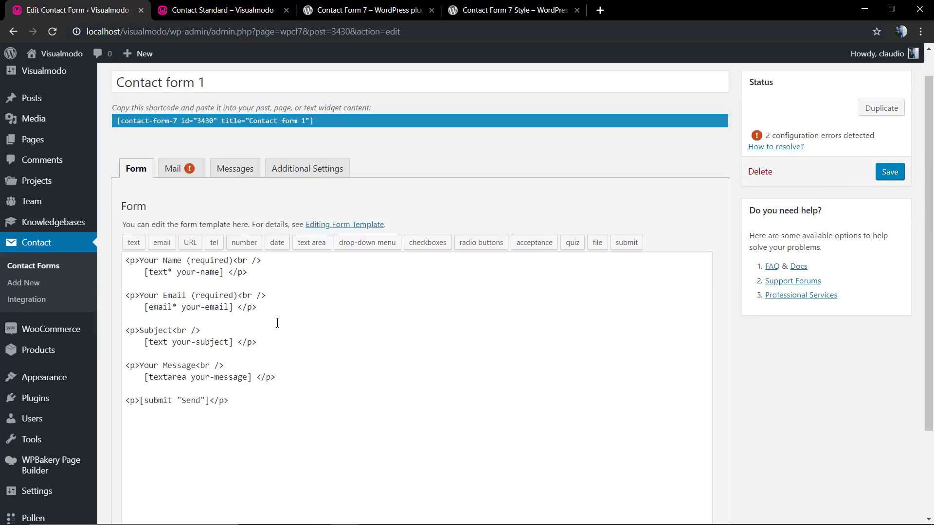
{"action": "left_click", "coordinate": [227, 331]}
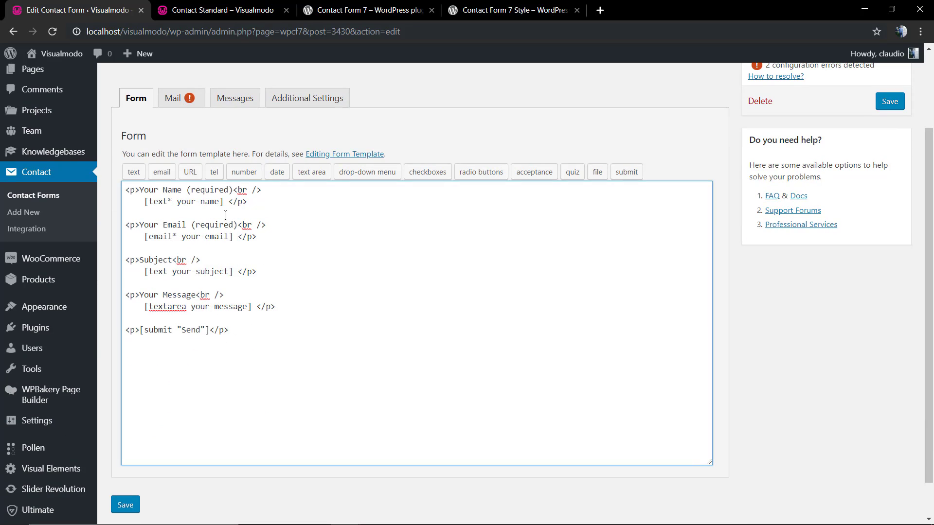
{"action": "scroll", "coordinate": [227, 216], "scroll_direction": "up", "scroll_amount": 2}
{"action": "scroll", "coordinate": [227, 223], "scroll_direction": "down", "scroll_amount": 2}
{"action": "scroll", "coordinate": [225, 219], "scroll_direction": "up", "scroll_amount": 2}
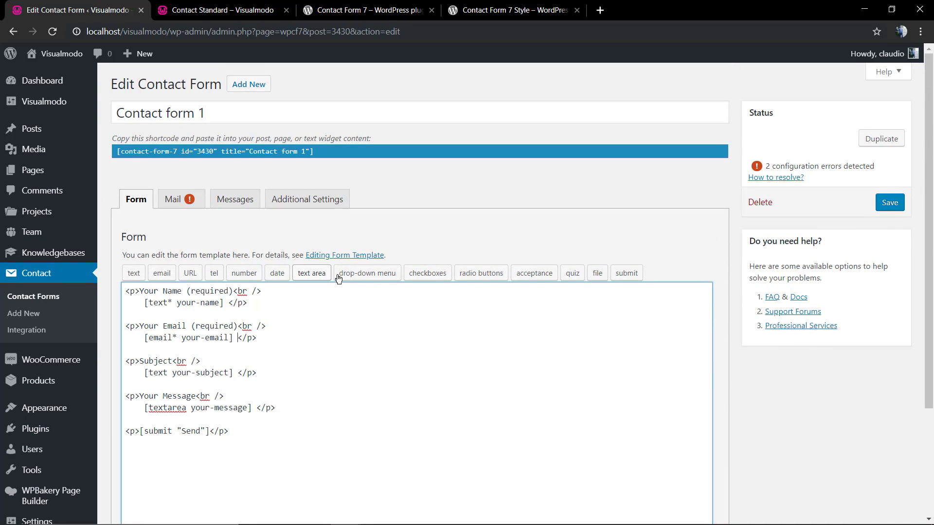
- Open the Contact Form 7 docs in a new tab from the plugin page
{"action": "left_click", "coordinate": [351, 12]}
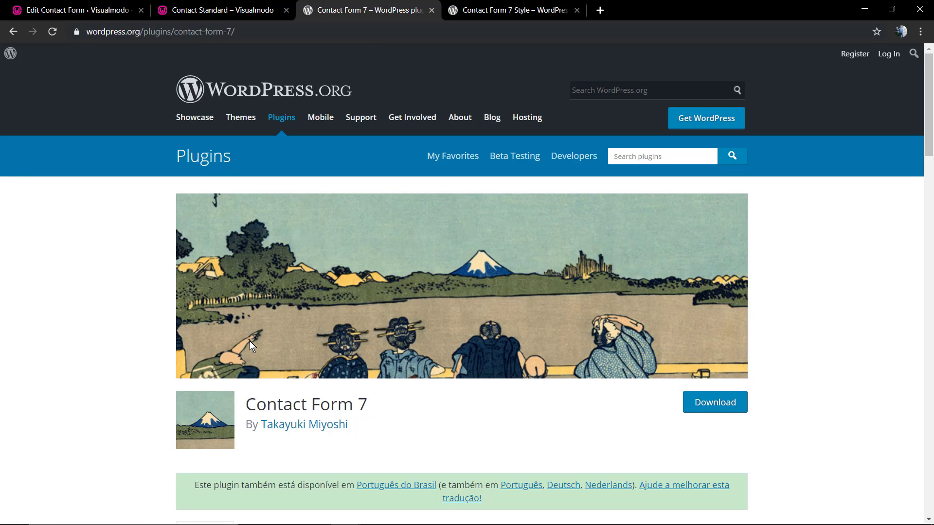
{"action": "scroll", "coordinate": [252, 346], "scroll_direction": "down", "scroll_amount": 10}
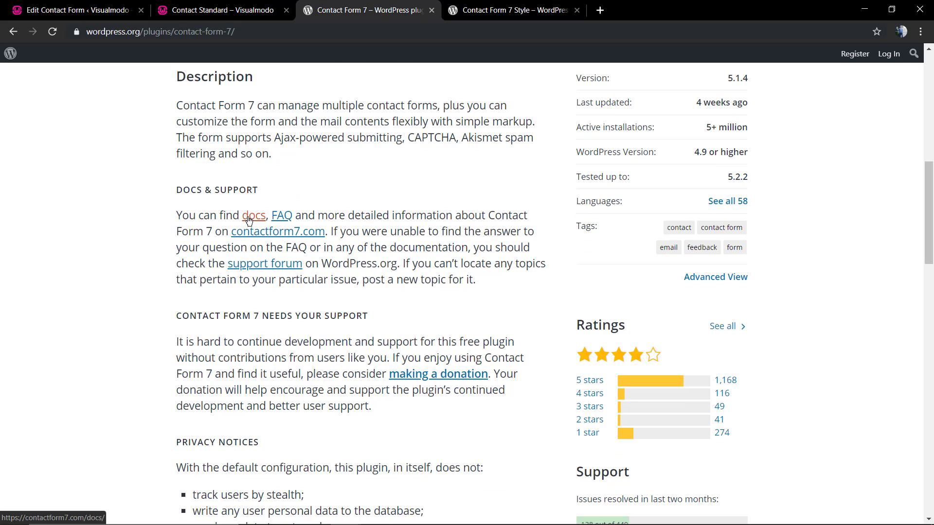
{"action": "middle_click", "coordinate": [248, 220]}
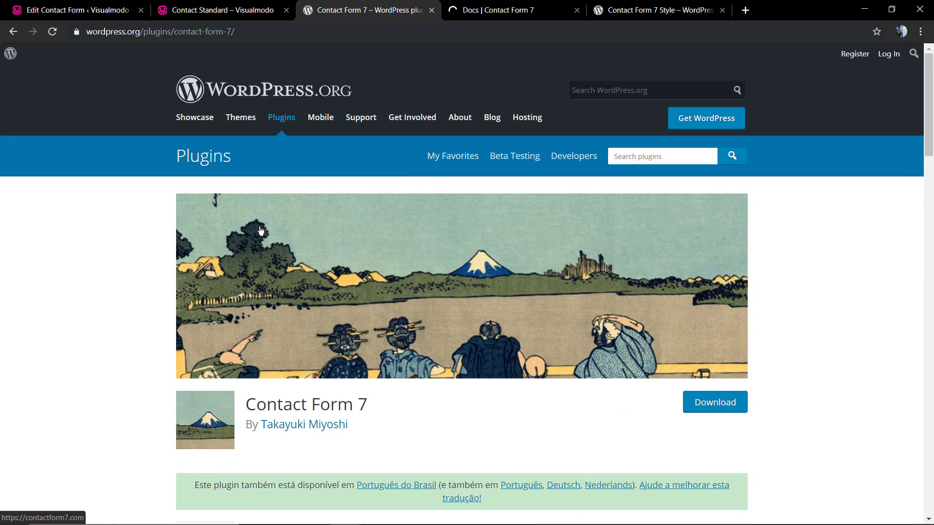
{"action": "left_click", "coordinate": [471, 9]}
- Read the Getting Started with Contact Form 7 guide, then return to the Contact Us page
{"action": "scroll", "coordinate": [369, 343], "scroll_direction": "down", "scroll_amount": 8}
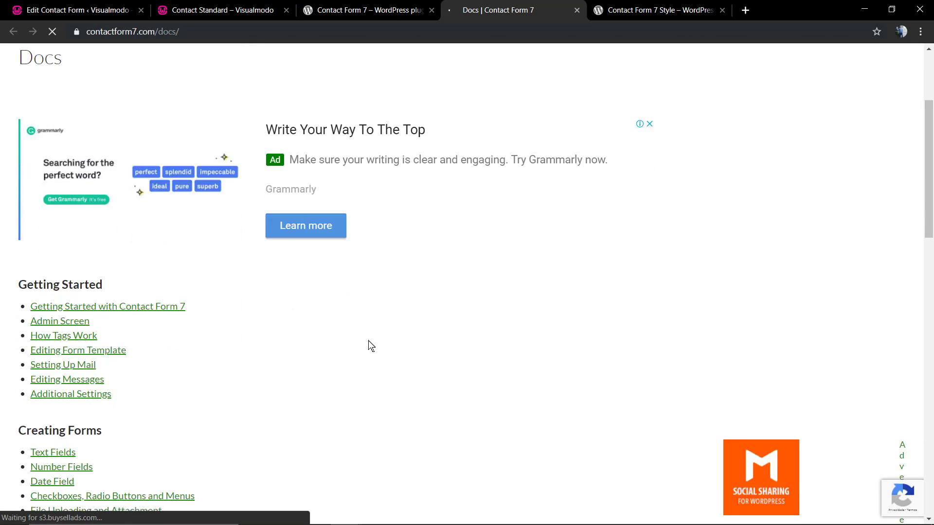
{"action": "scroll", "coordinate": [369, 344], "scroll_direction": "up", "scroll_amount": 2}
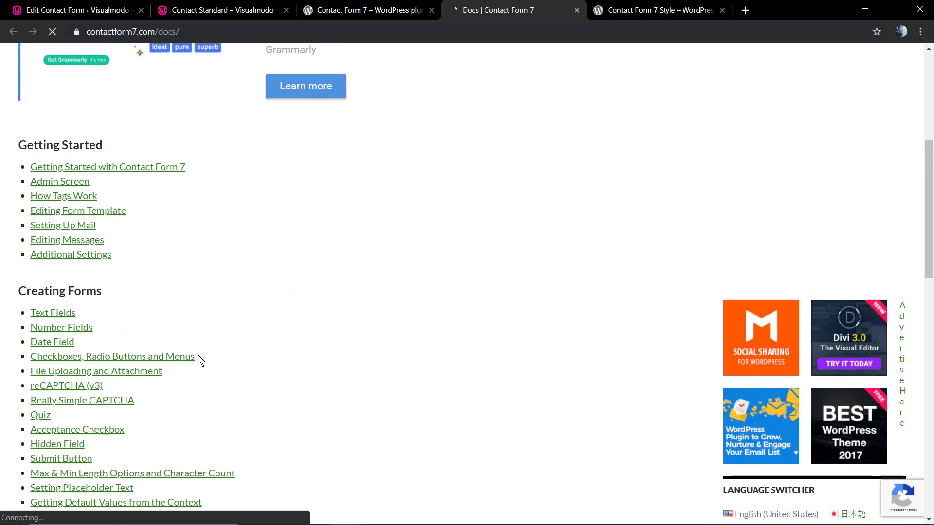
{"action": "left_click", "coordinate": [83, 167]}
{"action": "scroll", "coordinate": [265, 247], "scroll_direction": "down", "scroll_amount": 8}
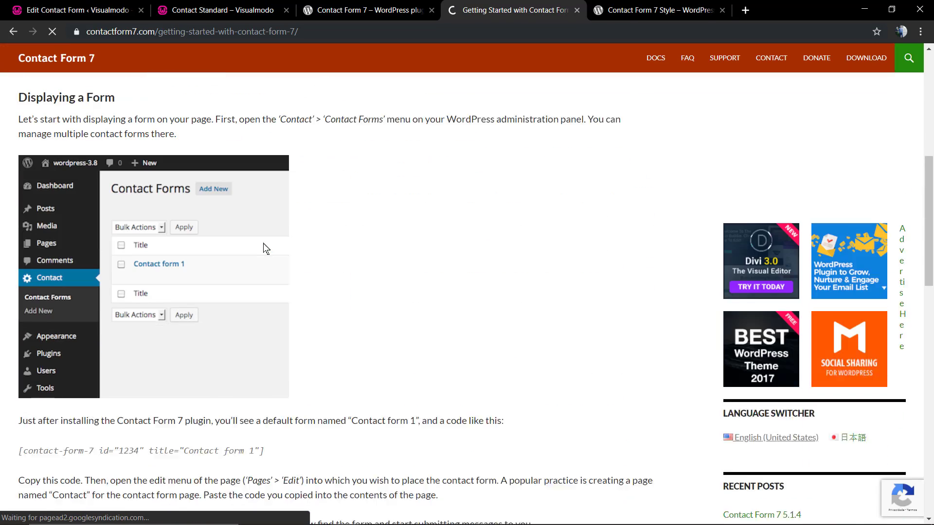
{"action": "scroll", "coordinate": [329, 281], "scroll_direction": "down", "scroll_amount": 13}
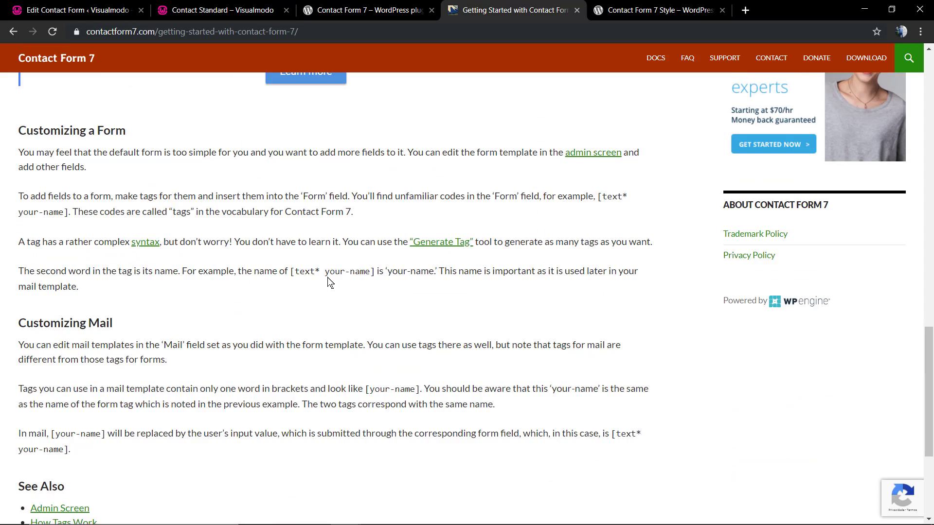
{"action": "key", "text": "Home"}
{"action": "left_click", "coordinate": [185, 10]}
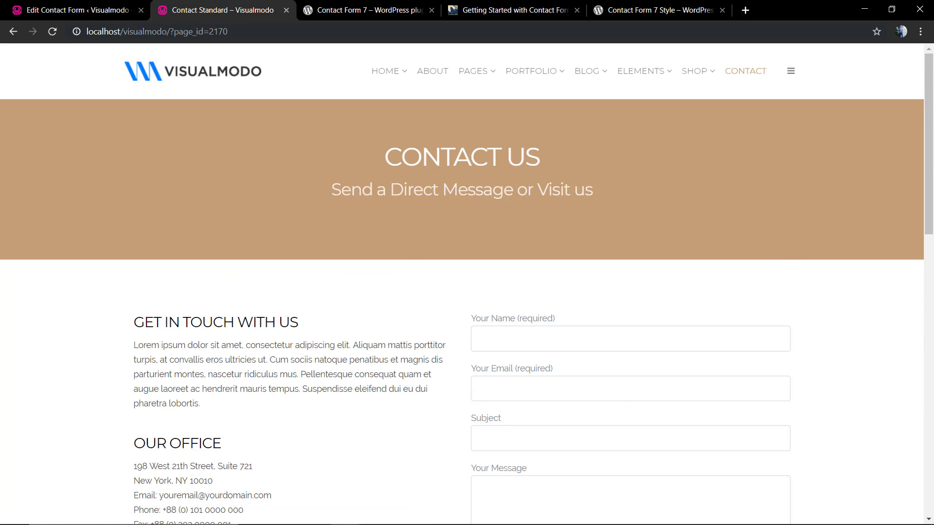
- Review the Contact Form 7 Style plugin page, then return to the Contact form 1 editor
{"action": "left_click", "coordinate": [78, 9]}
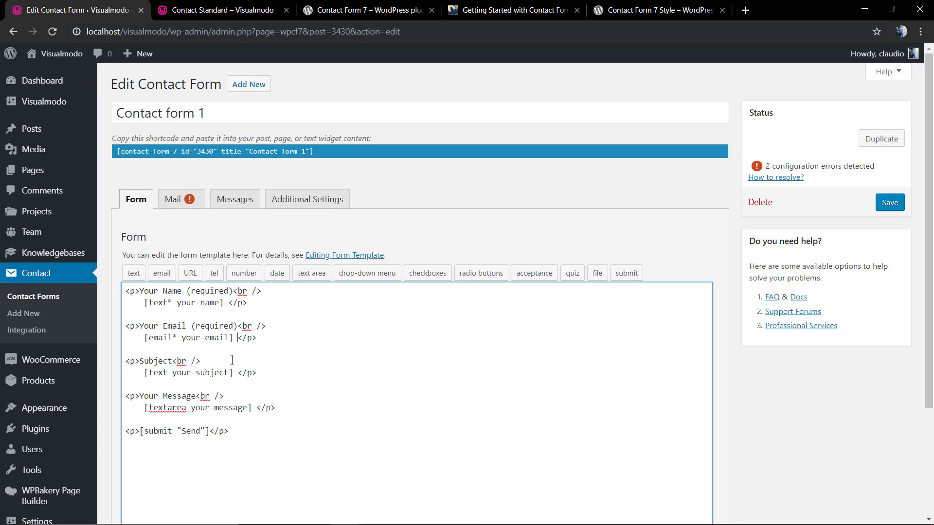
{"action": "left_click", "coordinate": [622, 16]}
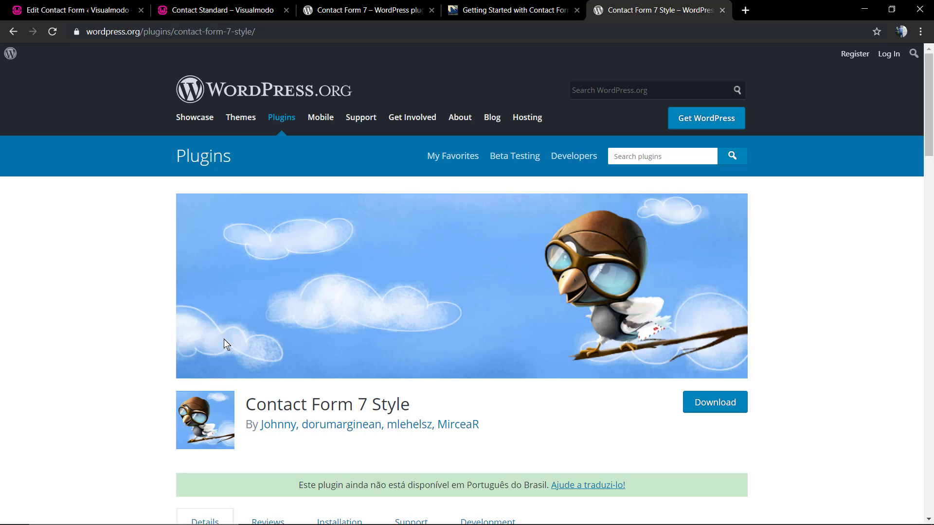
{"action": "left_click", "coordinate": [97, 7]}
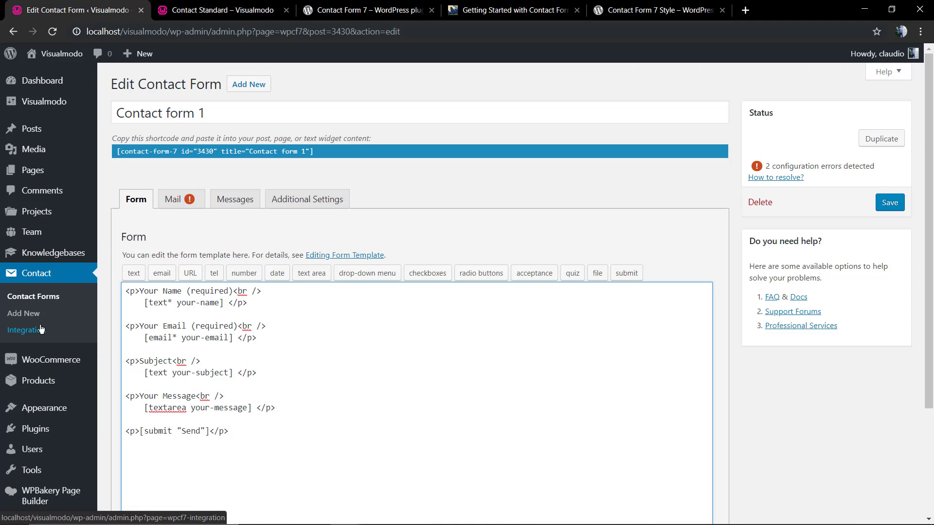
{"action": "mouse_move", "coordinate": [66, 432]}
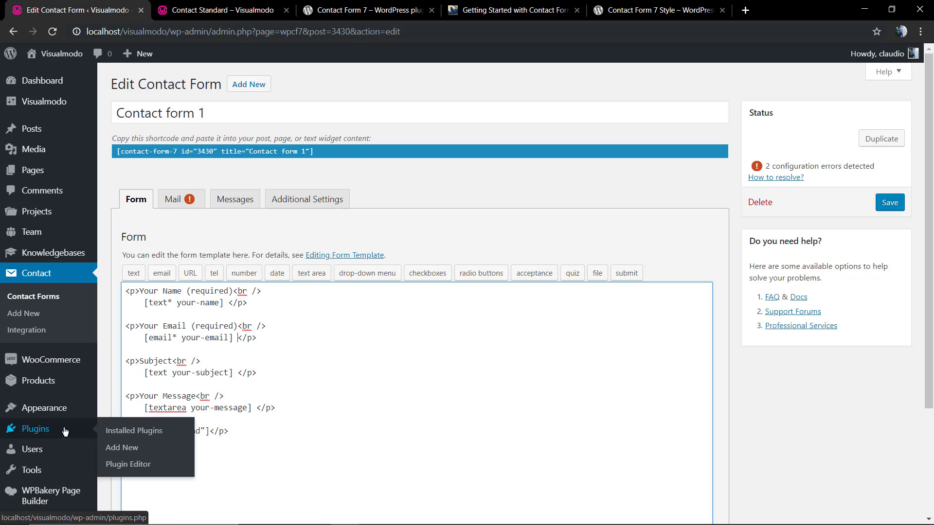
- Search the plugin directory for 'contact form 7 style' and install Contact Form 7 Style
{"action": "left_click", "coordinate": [129, 450]}
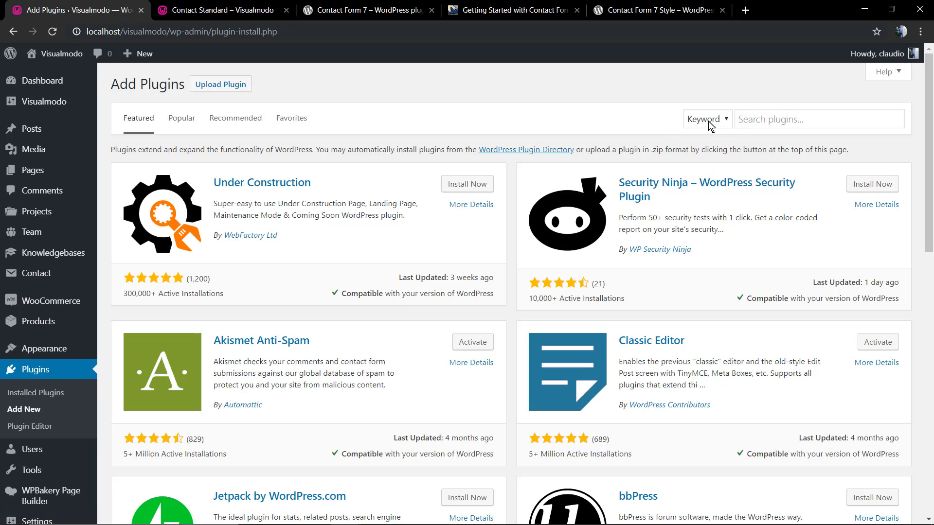
{"action": "left_click", "coordinate": [781, 123]}
{"action": "type", "text": "c"}
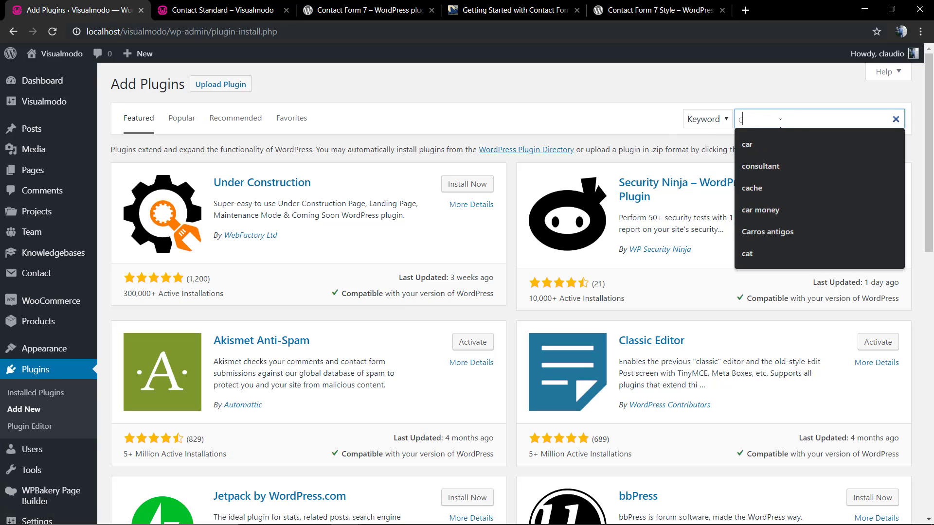
{"action": "type", "text": "ontact form 7 s"}
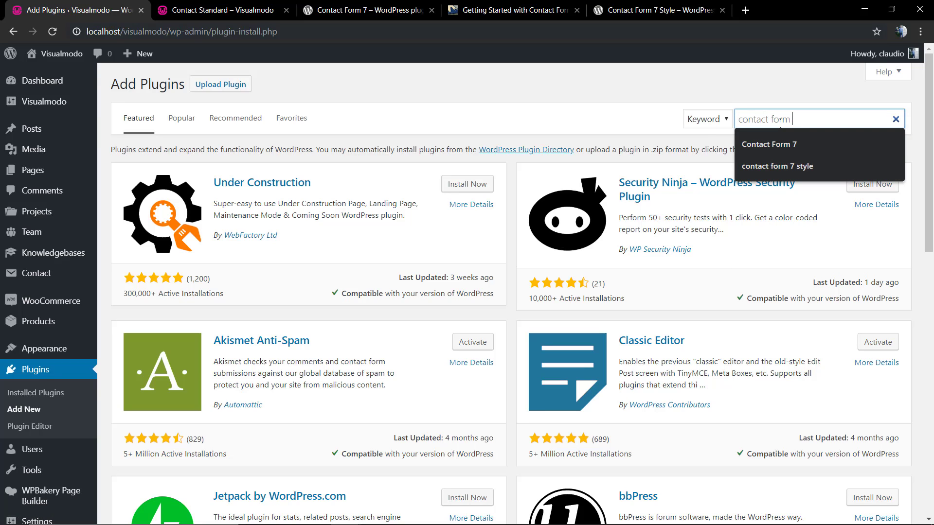
{"action": "type", "text": "tyle"}
{"action": "key", "text": "Return"}
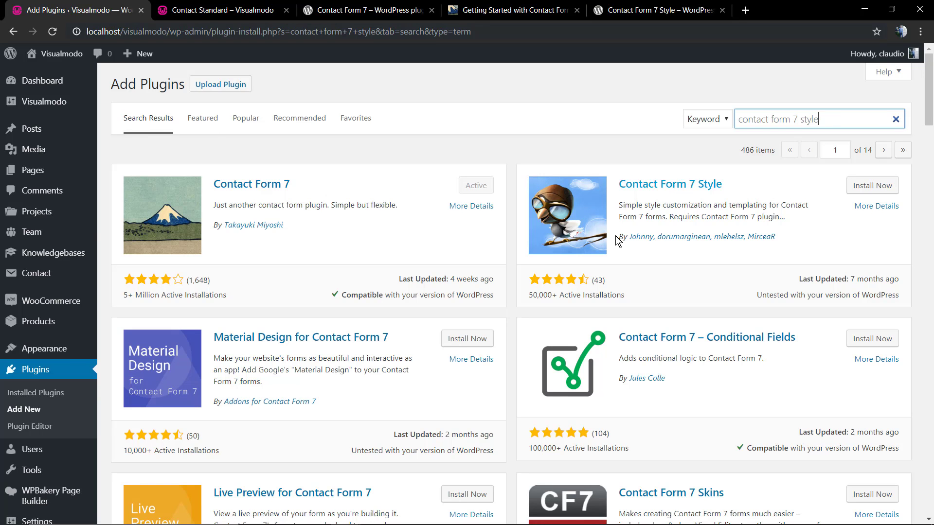
{"action": "left_click", "coordinate": [870, 187]}
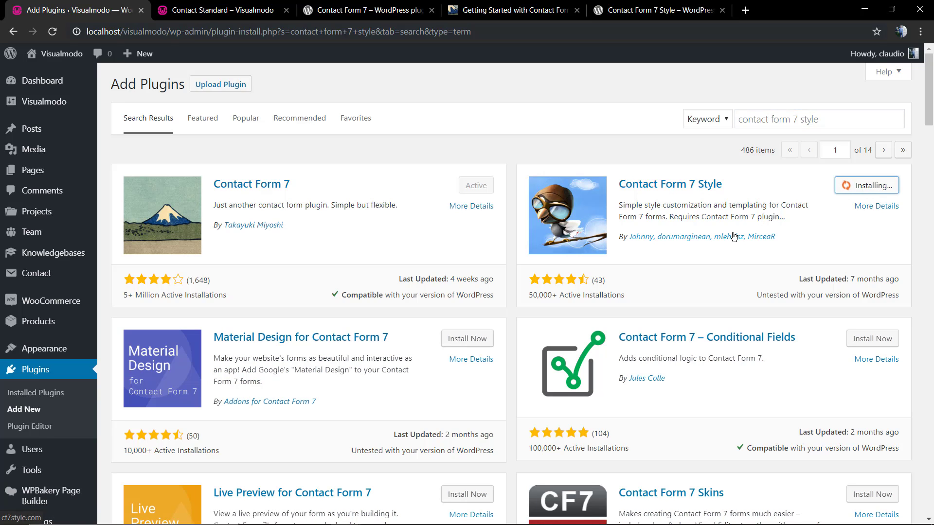
- Install the Contact Form 7 Skins plugin from the same search results
{"action": "scroll", "coordinate": [694, 252], "scroll_direction": "down", "scroll_amount": 2}
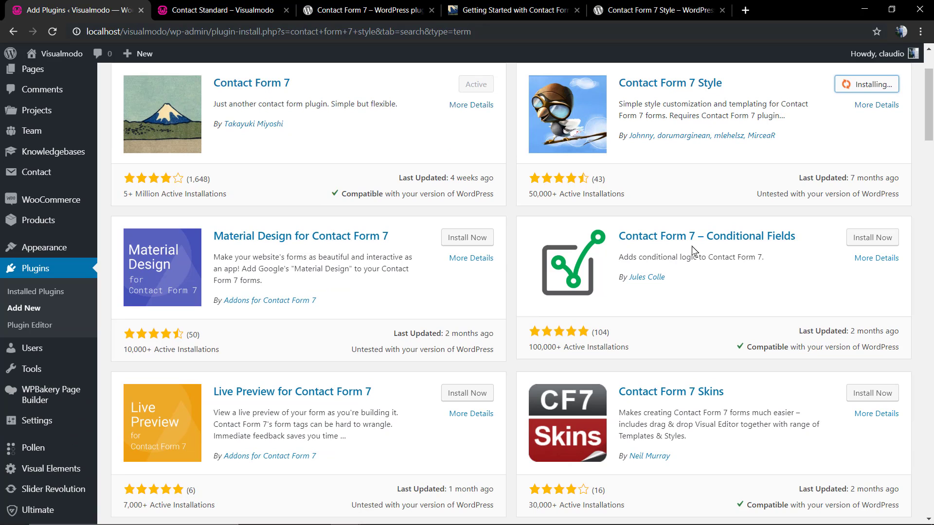
{"action": "scroll", "coordinate": [730, 270], "scroll_direction": "up", "scroll_amount": 2}
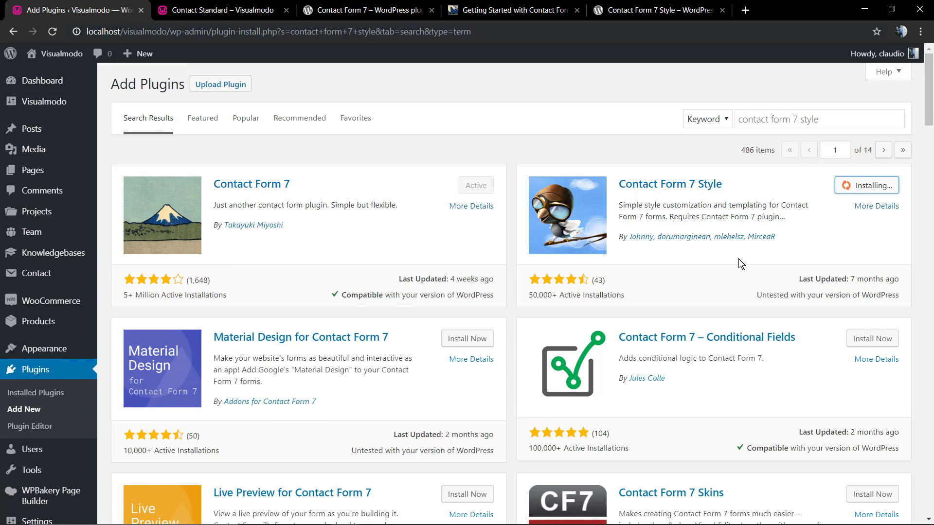
{"action": "scroll", "coordinate": [740, 265], "scroll_direction": "down", "scroll_amount": 4}
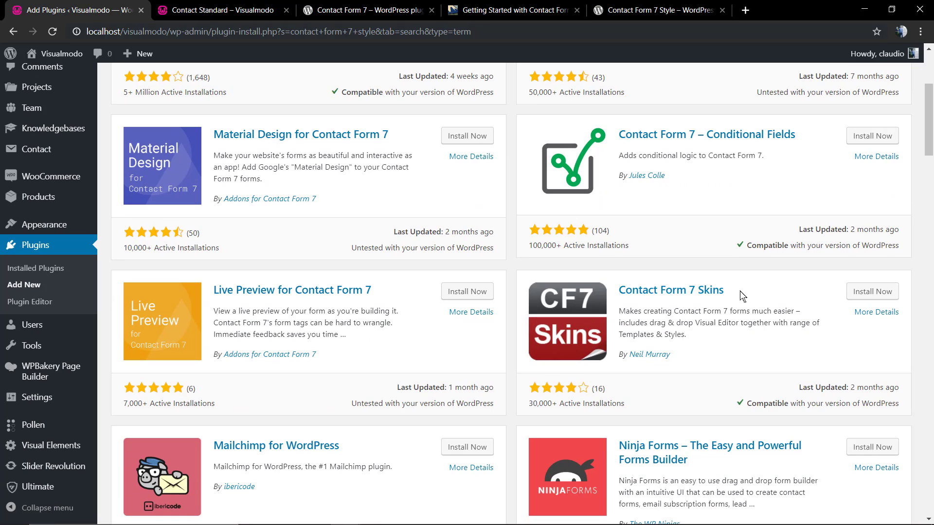
{"action": "left_click_drag", "start_coordinate": [736, 292], "coordinate": [618, 291]}
{"action": "double_click", "coordinate": [710, 290]}
{"action": "left_click", "coordinate": [734, 295]}
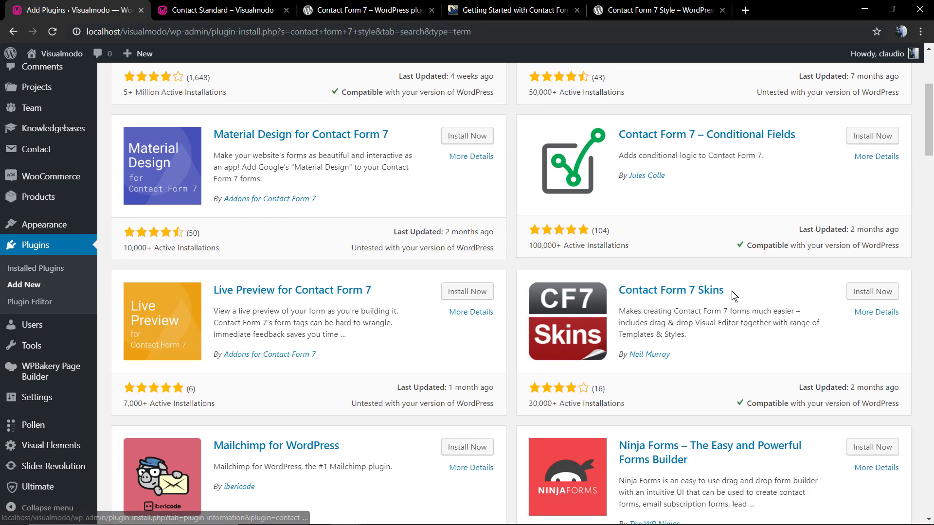
{"action": "left_click", "coordinate": [872, 291]}
{"action": "scroll", "coordinate": [884, 191], "scroll_direction": "up", "scroll_amount": 4}
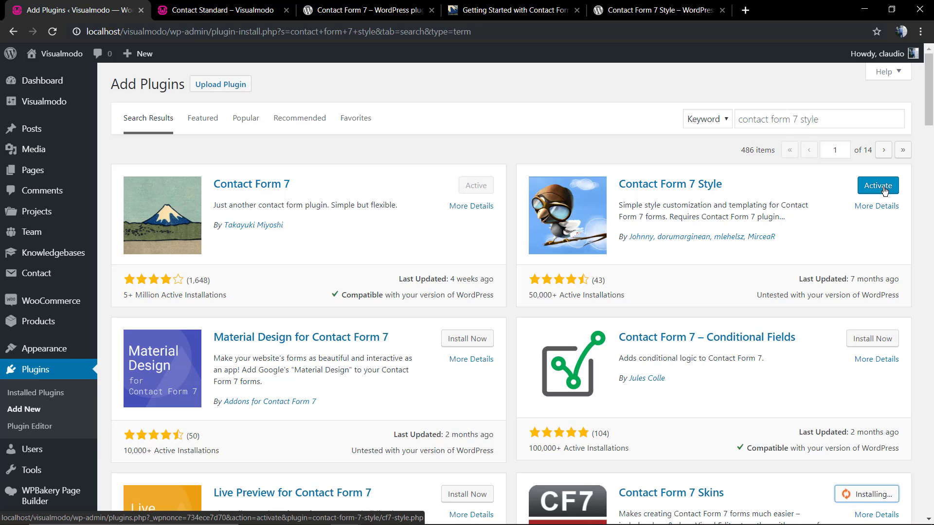
{"action": "scroll", "coordinate": [885, 190], "scroll_direction": "down", "scroll_amount": 2}
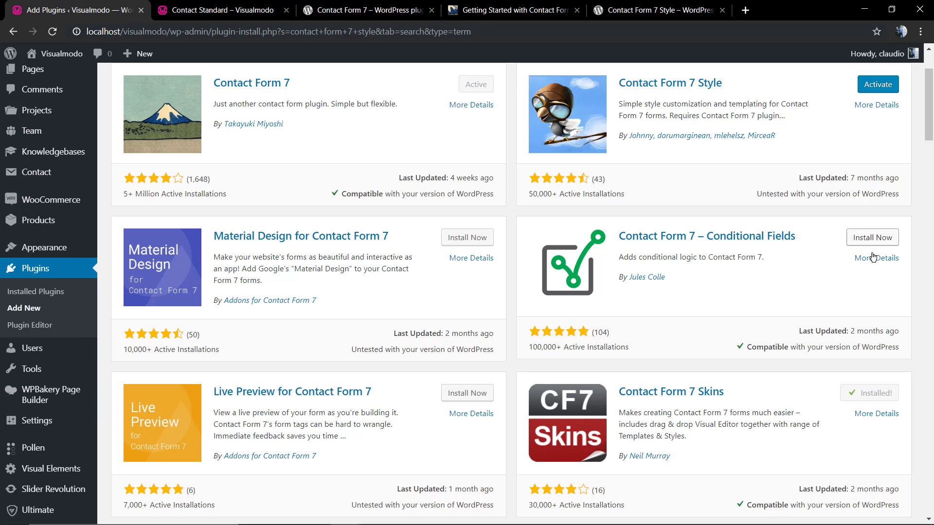
{"action": "scroll", "coordinate": [876, 360], "scroll_direction": "up", "scroll_amount": 2}
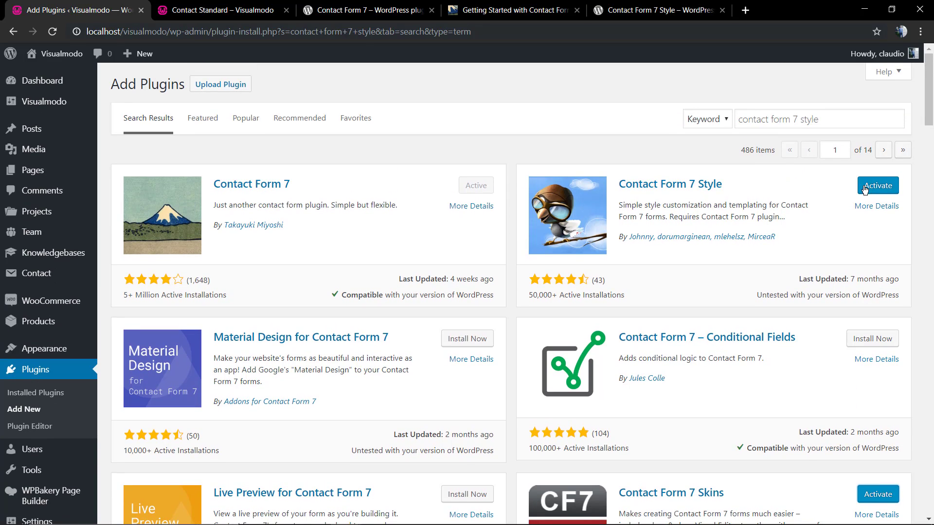
- Activate Contact Form 7 Style and go to the Contact Forms list
{"action": "left_click", "coordinate": [867, 188]}
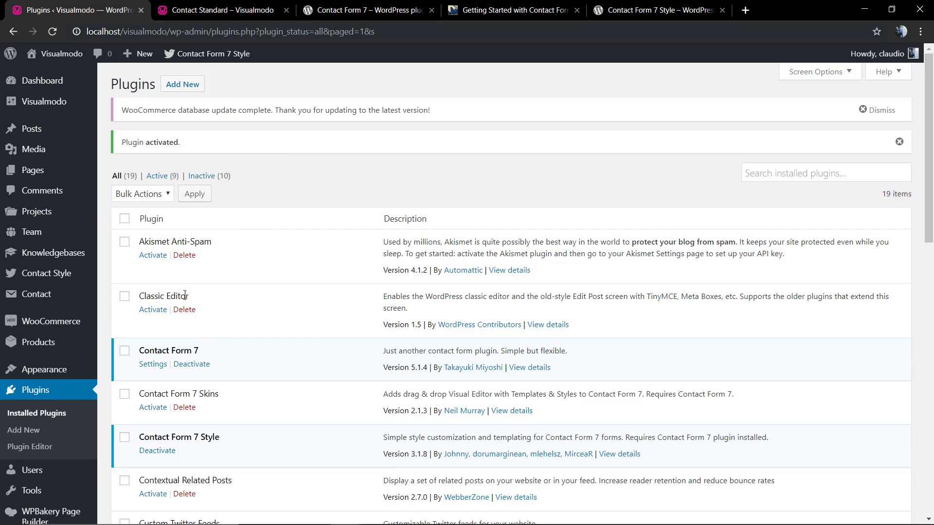
{"action": "mouse_move", "coordinate": [75, 297]}
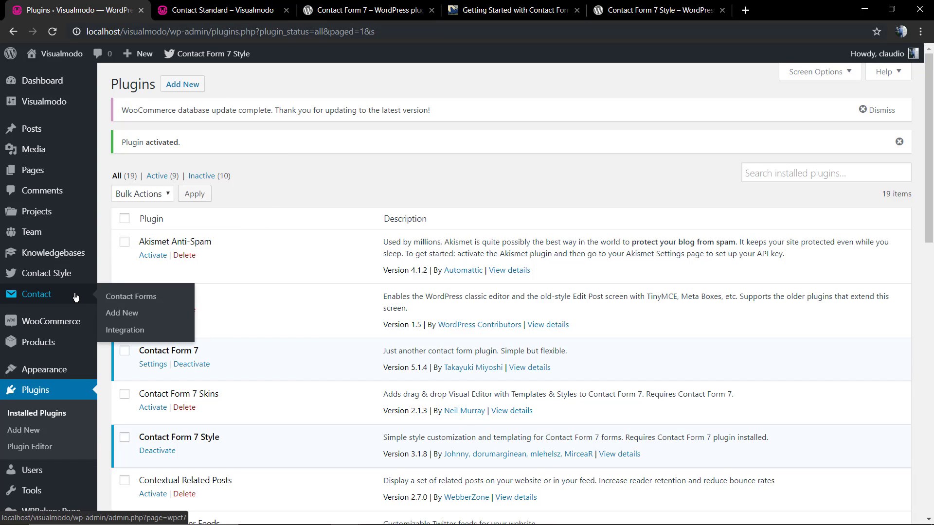
{"action": "left_click", "coordinate": [75, 297]}
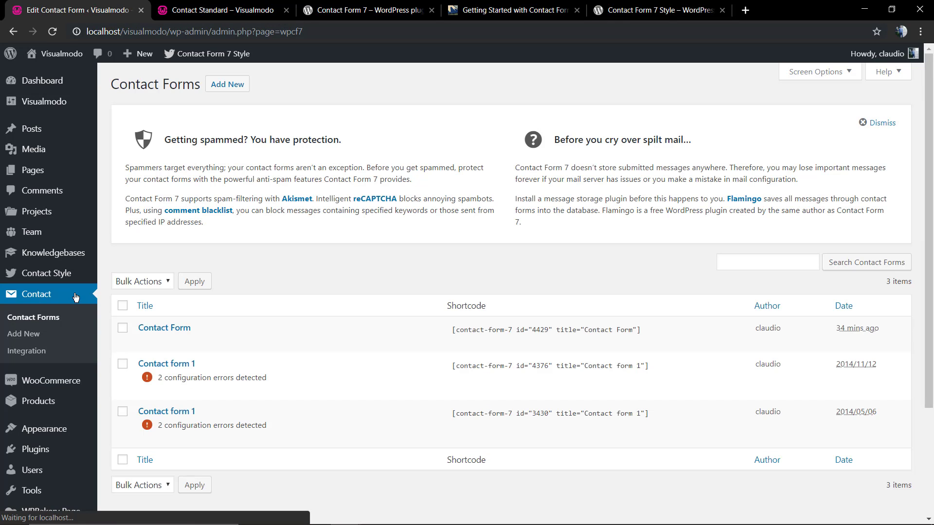
{"action": "mouse_move", "coordinate": [308, 341]}
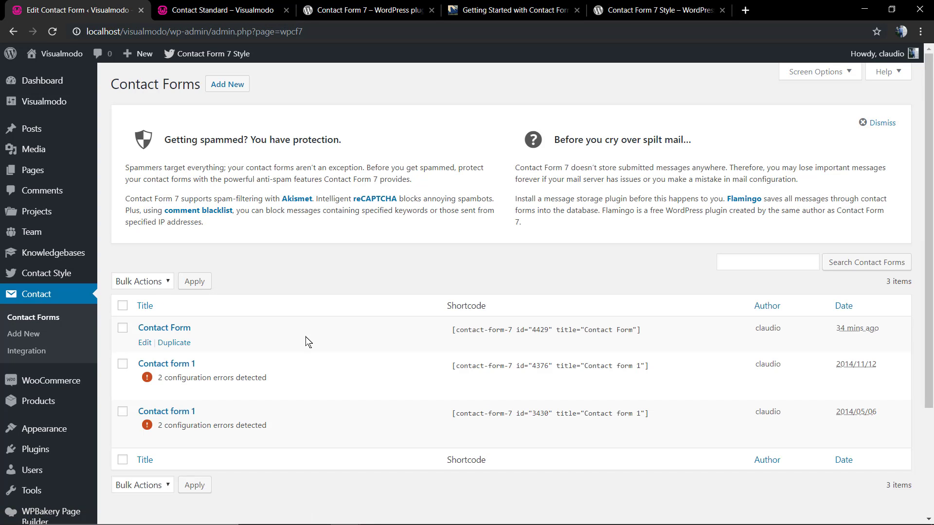
{"action": "scroll", "coordinate": [246, 348], "scroll_direction": "down", "scroll_amount": 3}
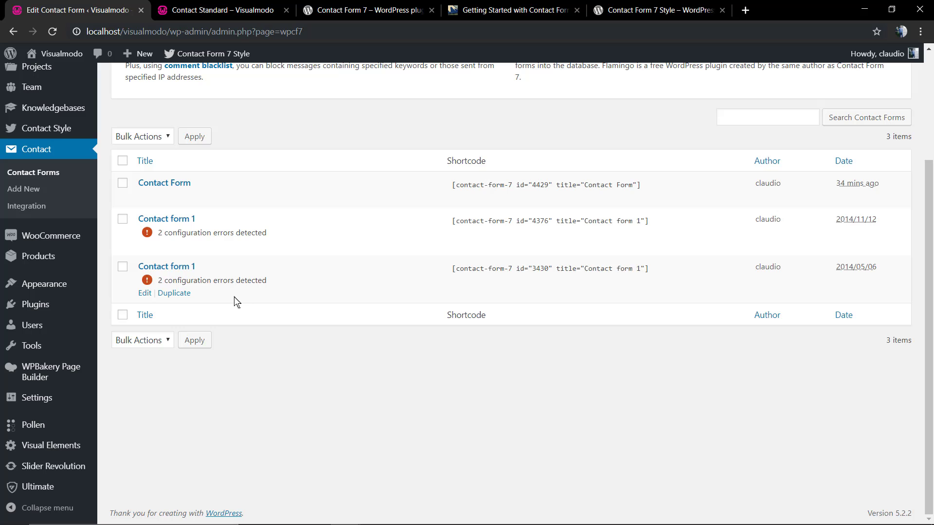
{"action": "scroll", "coordinate": [236, 273], "scroll_direction": "up", "scroll_amount": 3}
- Check the Contact Us page, then open the older Contact form 1 for editing
{"action": "left_click", "coordinate": [223, 10]}
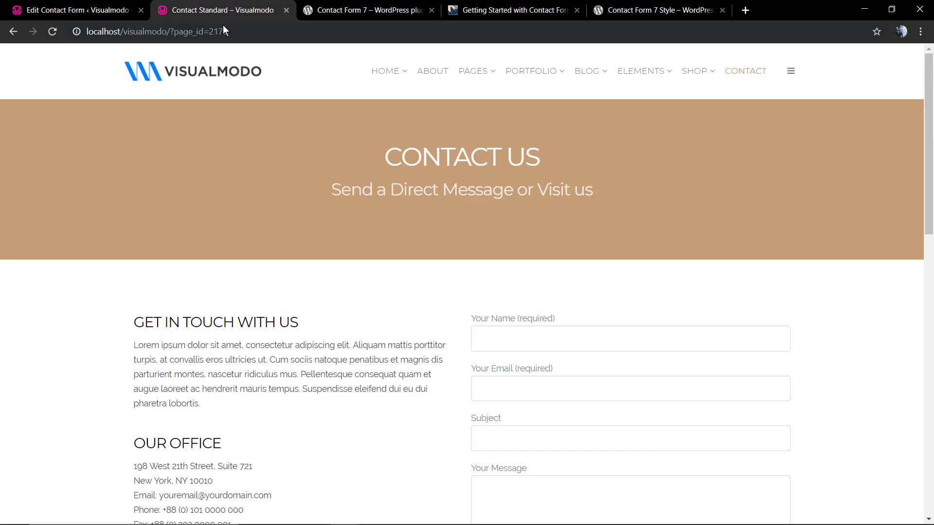
{"action": "scroll", "coordinate": [344, 259], "scroll_direction": "down", "scroll_amount": 4}
{"action": "scroll", "coordinate": [347, 271], "scroll_direction": "down", "scroll_amount": 4}
{"action": "scroll", "coordinate": [663, 372], "scroll_direction": "up", "scroll_amount": 8}
{"action": "left_click", "coordinate": [78, 10]}
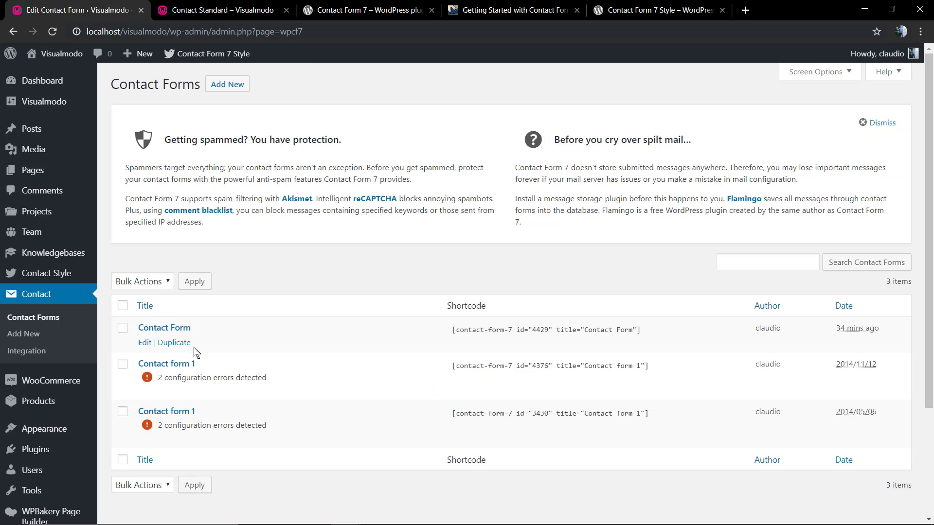
{"action": "left_click", "coordinate": [184, 411]}
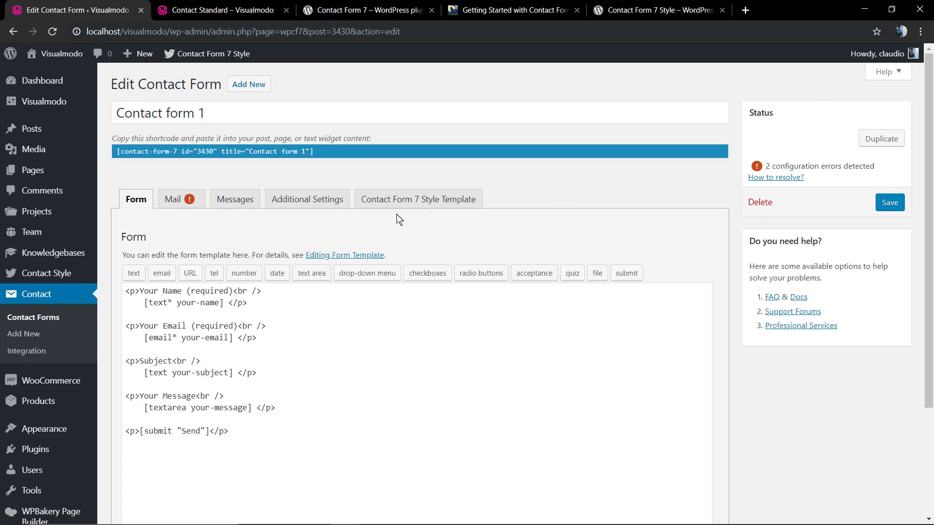
- In the Contact Form 7 Style Template tab, browse forward to the Twenty Fifteen Pattern template
{"action": "left_click", "coordinate": [433, 196]}
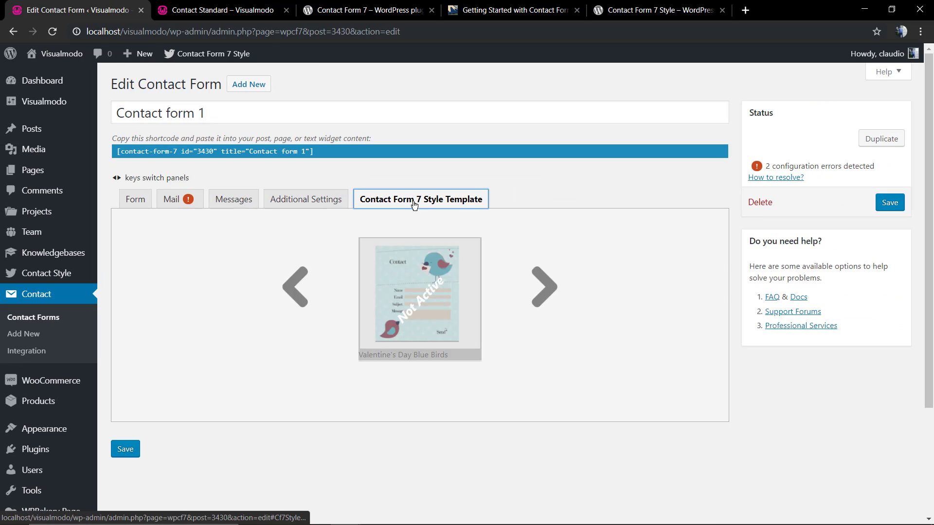
{"action": "left_click", "coordinate": [546, 300]}
{"action": "left_click", "coordinate": [547, 300]}
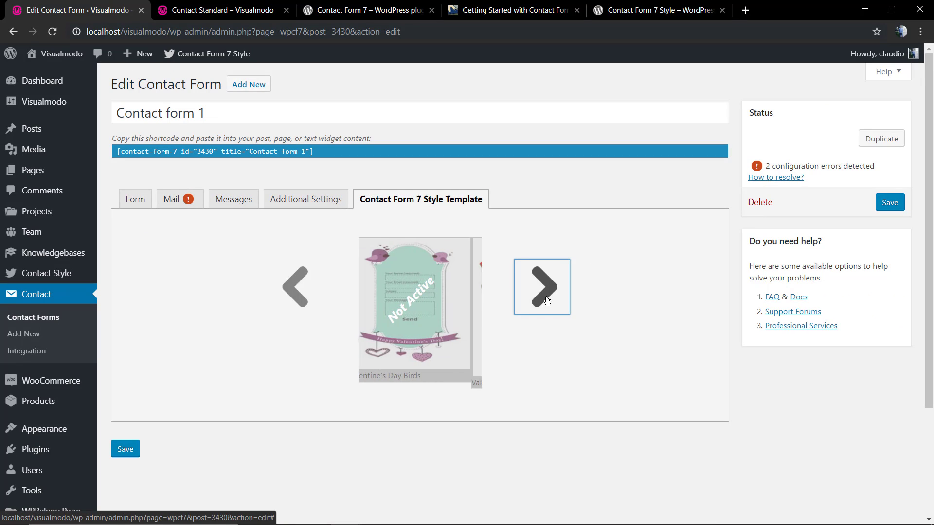
{"action": "left_click", "coordinate": [547, 300]}
{"action": "left_click", "coordinate": [547, 300]}
{"action": "left_click", "coordinate": [547, 300]}
{"action": "left_click", "coordinate": [546, 300]}
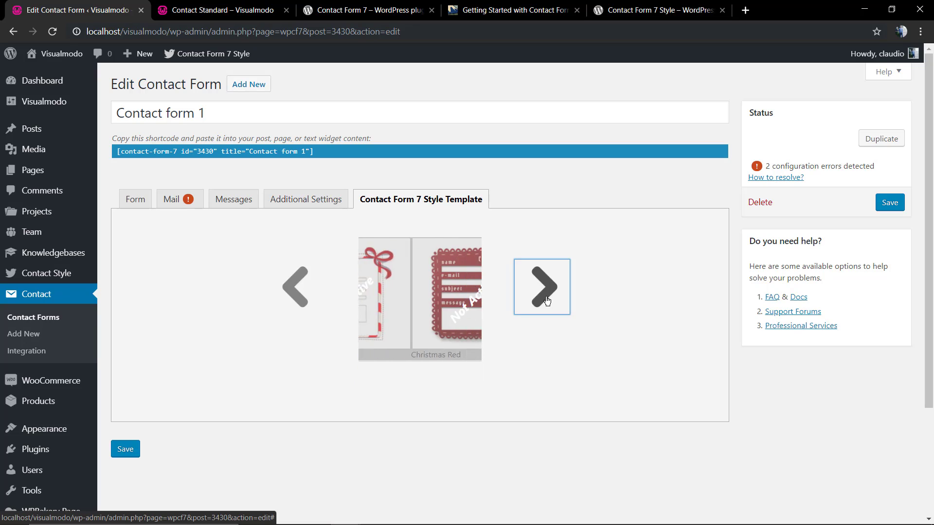
{"action": "left_click", "coordinate": [546, 300]}
{"action": "left_click", "coordinate": [547, 300]}
{"action": "left_click", "coordinate": [547, 300]}
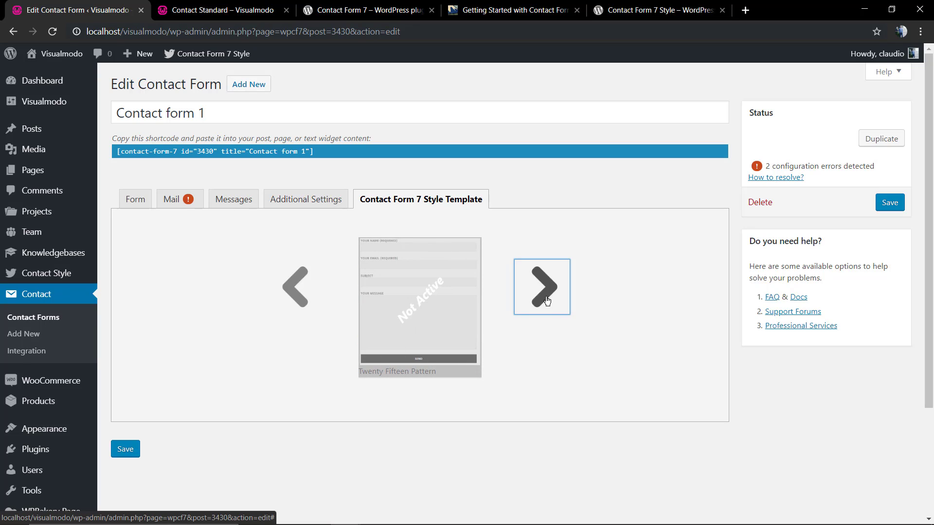
- Make Twenty Fifteen Pattern the active template and save Contact form 1
{"action": "left_click", "coordinate": [394, 376]}
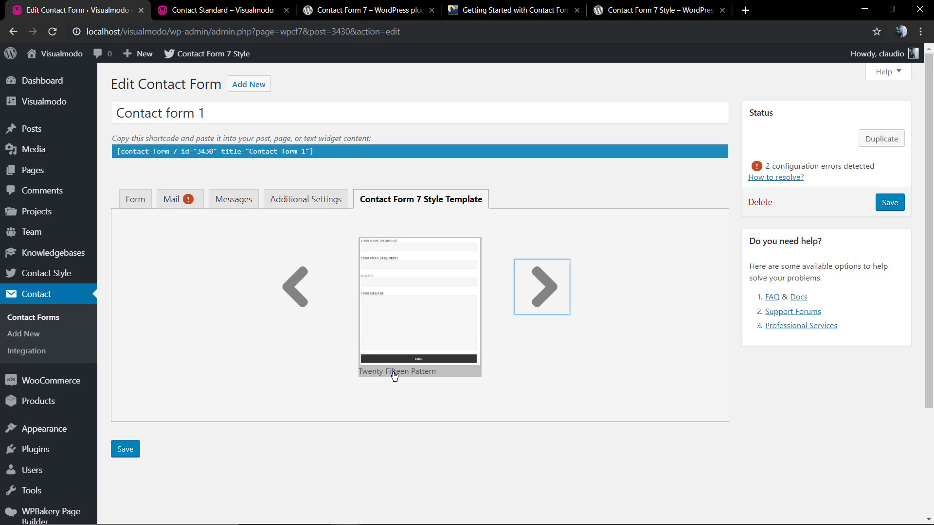
{"action": "left_click", "coordinate": [409, 302]}
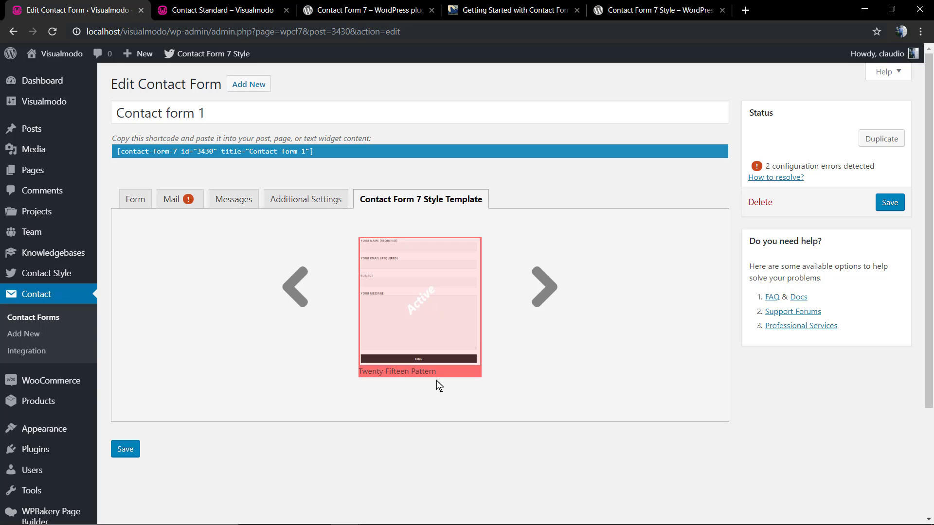
{"action": "left_click", "coordinate": [890, 203]}
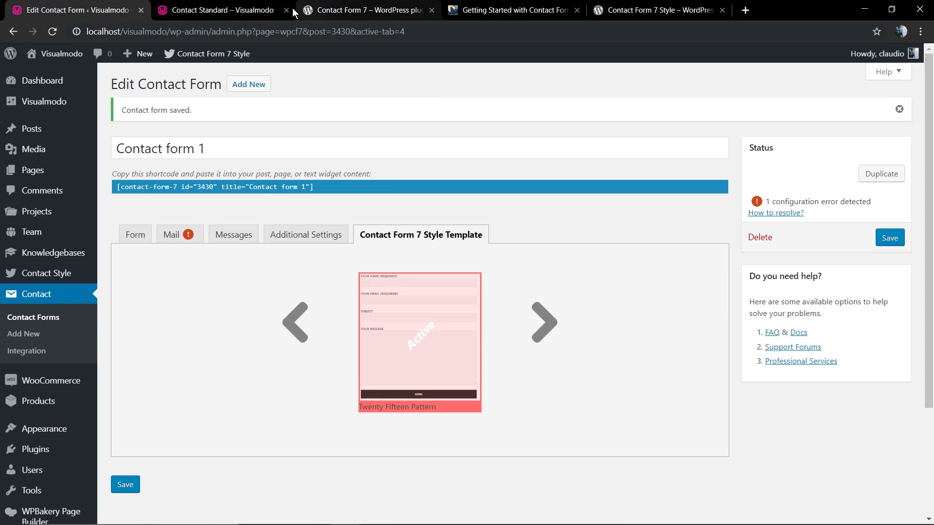
- Reload the Contact Us page to see the bold uppercase labels, then return to the form editor
{"action": "left_click", "coordinate": [292, 8]}
{"action": "key", "text": "F5"}
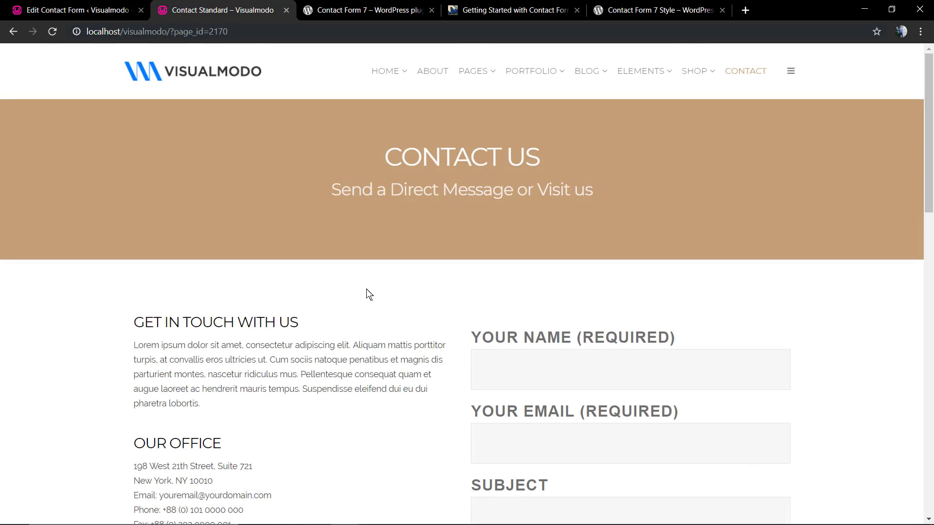
{"action": "scroll", "coordinate": [368, 293], "scroll_direction": "down", "scroll_amount": 10}
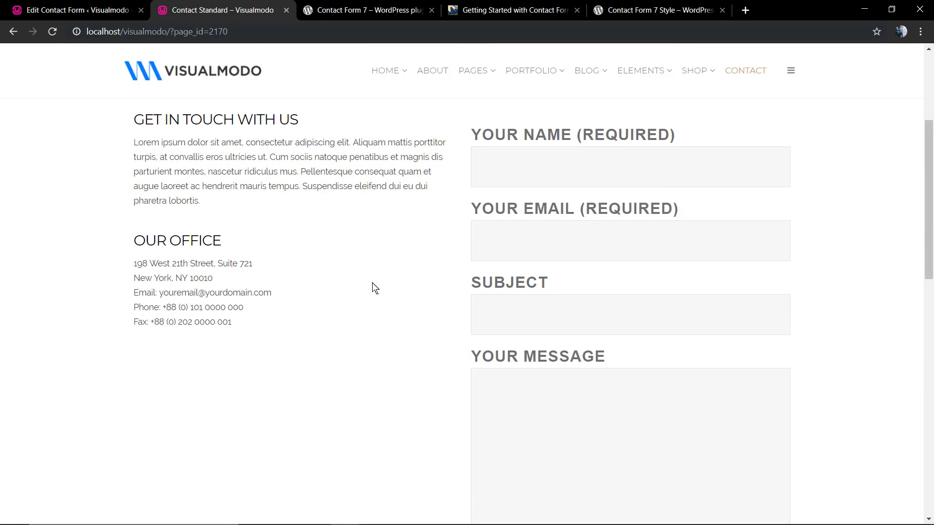
{"action": "key", "text": "F5"}
{"action": "scroll", "coordinate": [520, 214], "scroll_direction": "down", "scroll_amount": 6}
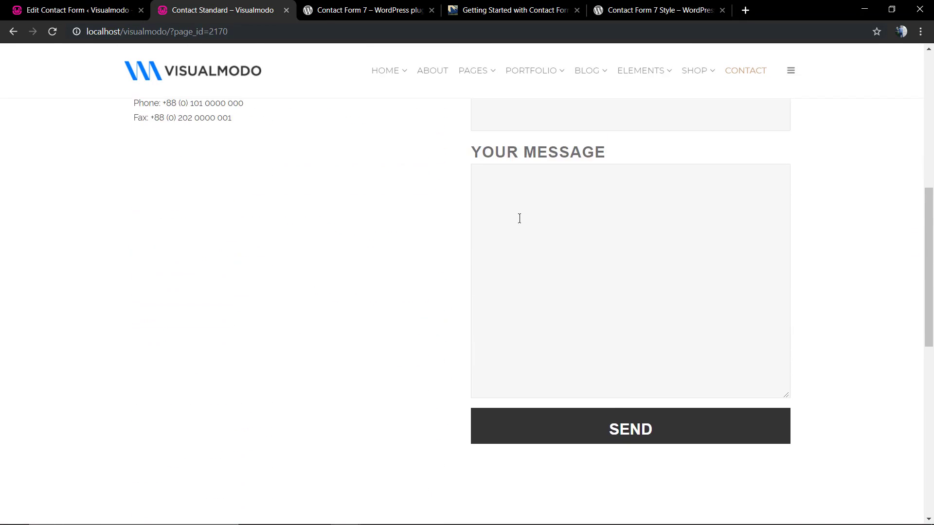
{"action": "scroll", "coordinate": [520, 219], "scroll_direction": "up", "scroll_amount": 10}
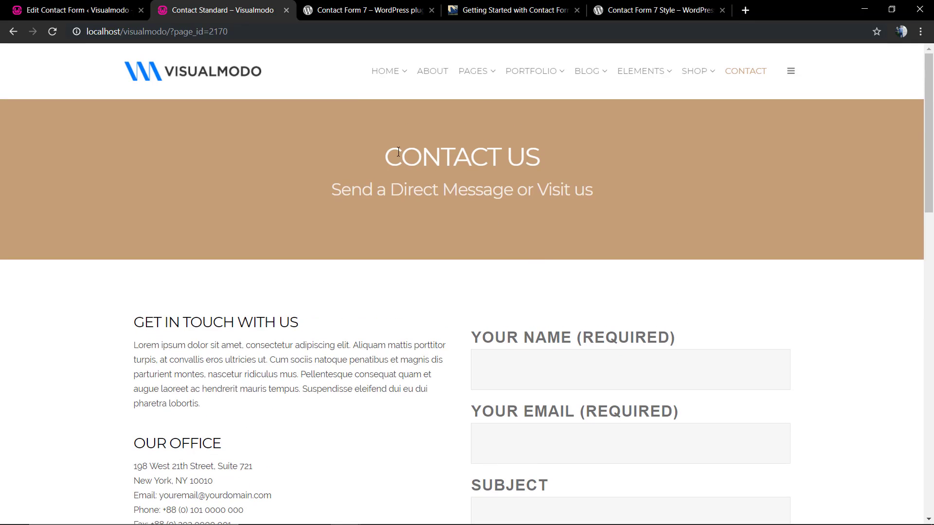
{"action": "left_click", "coordinate": [97, 11]}
{"action": "left_click", "coordinate": [544, 322]}
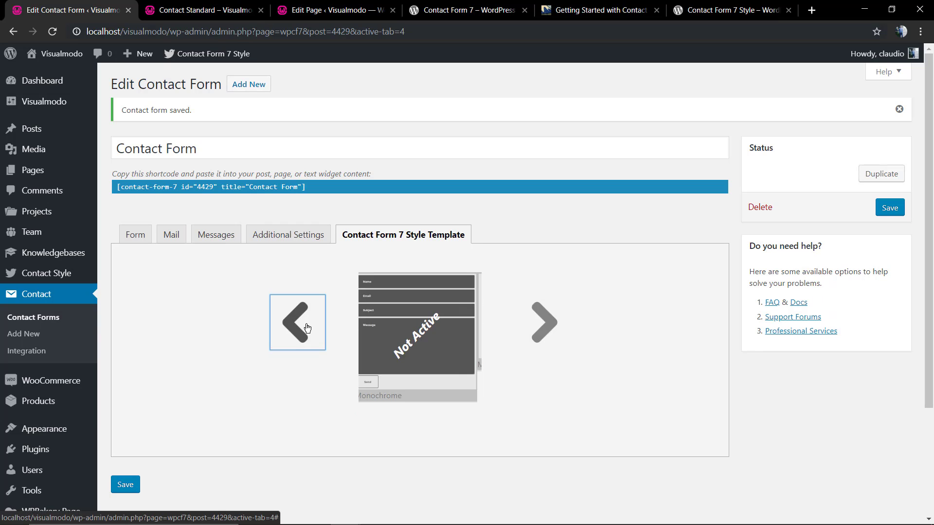
- Save the contact form and test the Your Name field on the Contact Us page
{"action": "left_click", "coordinate": [890, 207]}
{"action": "left_click", "coordinate": [219, 10]}
{"action": "scroll", "coordinate": [340, 302], "scroll_direction": "up", "scroll_amount": 2}
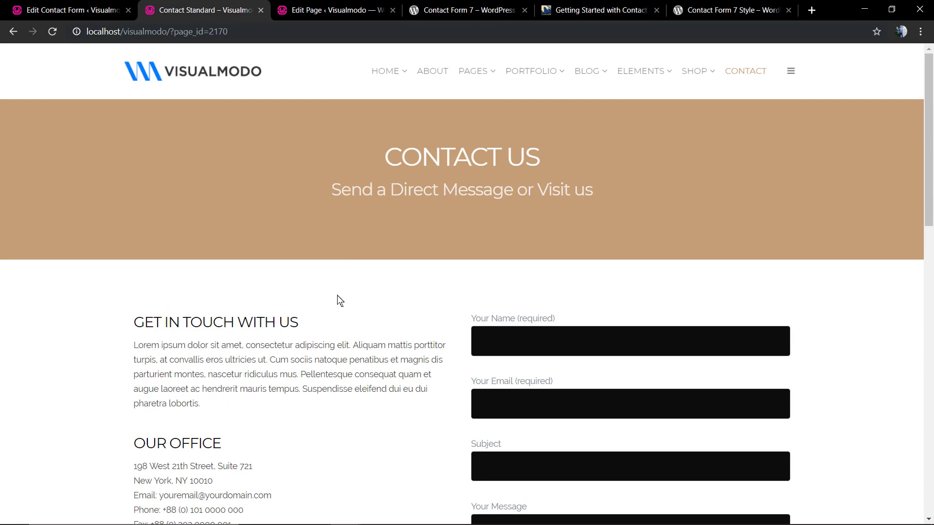
{"action": "scroll", "coordinate": [339, 301], "scroll_direction": "down", "scroll_amount": 4}
{"action": "scroll", "coordinate": [341, 307], "scroll_direction": "up", "scroll_amount": 4}
{"action": "left_click", "coordinate": [531, 348]}
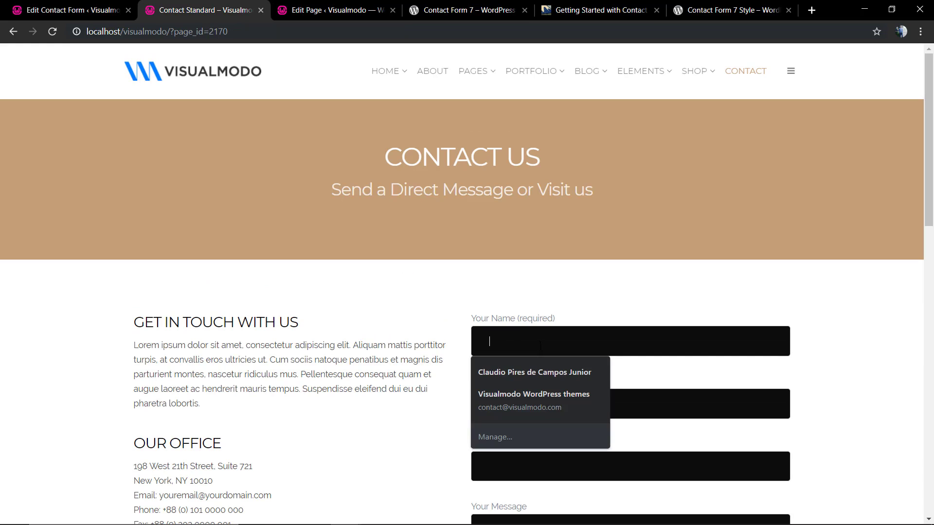
{"action": "type", "text": "f"}
{"action": "key", "text": "BackSpace"}
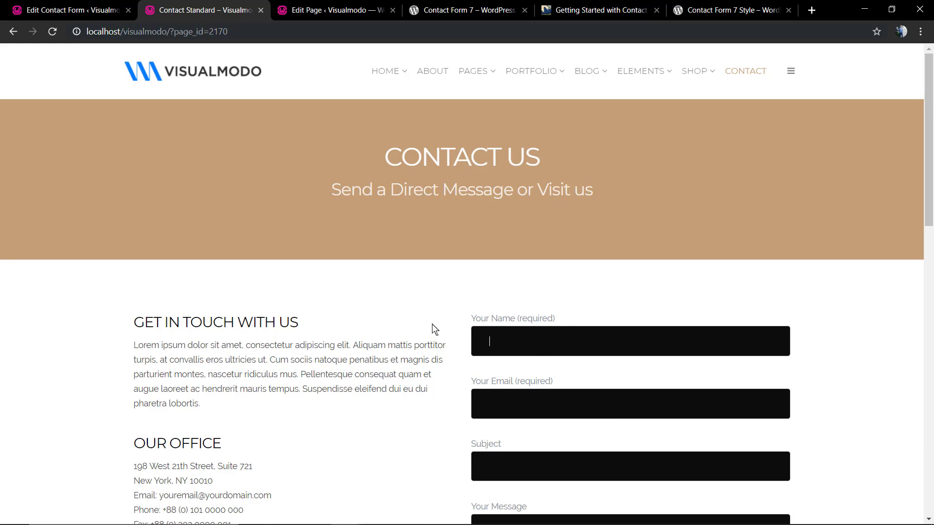
- Make Monochrome Light the active style template and save the contact form
{"action": "left_click", "coordinate": [74, 9]}
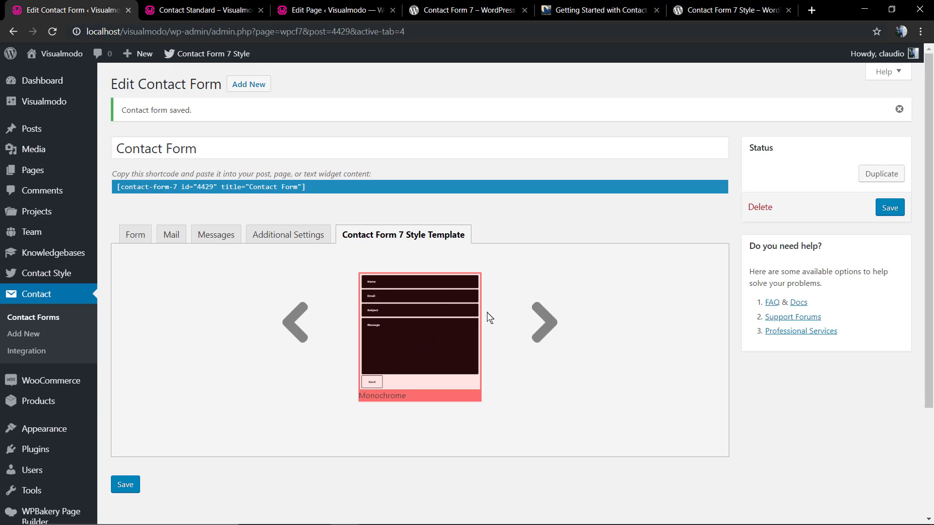
{"action": "left_click", "coordinate": [549, 339]}
{"action": "left_click", "coordinate": [549, 340]}
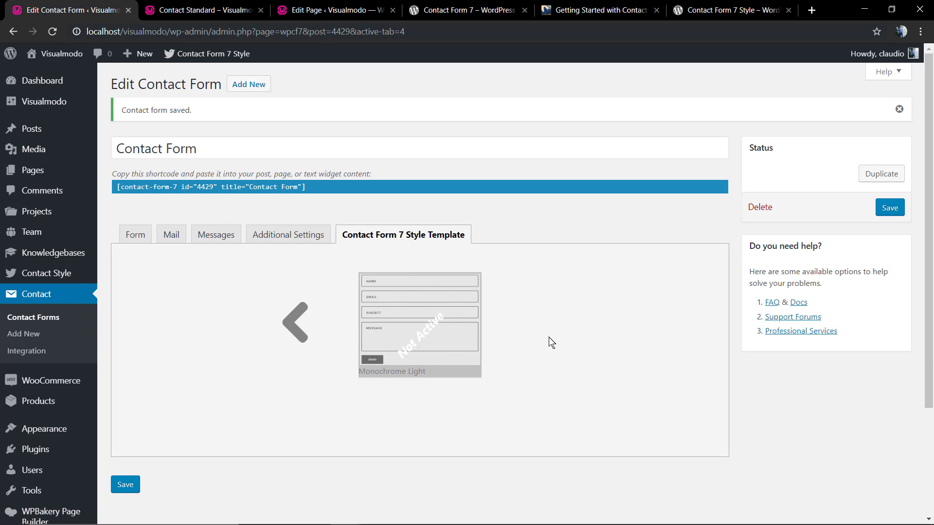
{"action": "left_click", "coordinate": [447, 317]}
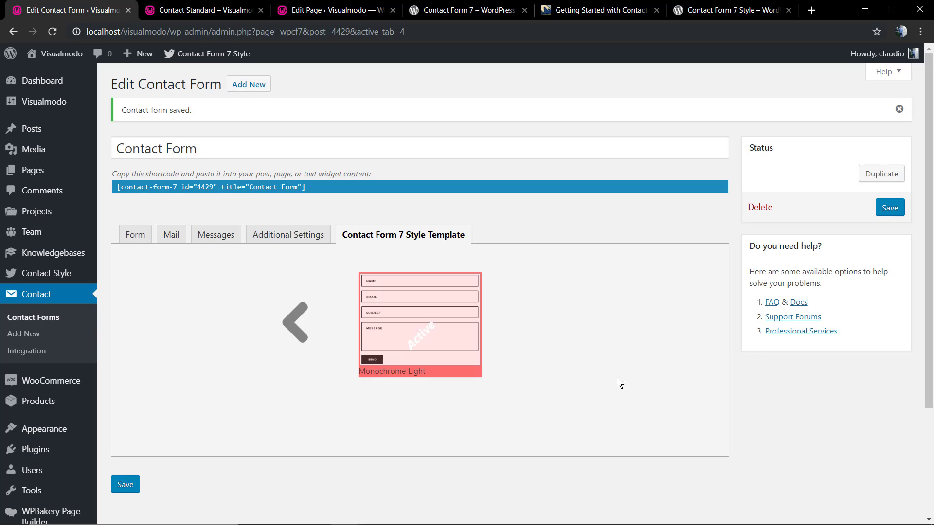
{"action": "left_click", "coordinate": [888, 205]}
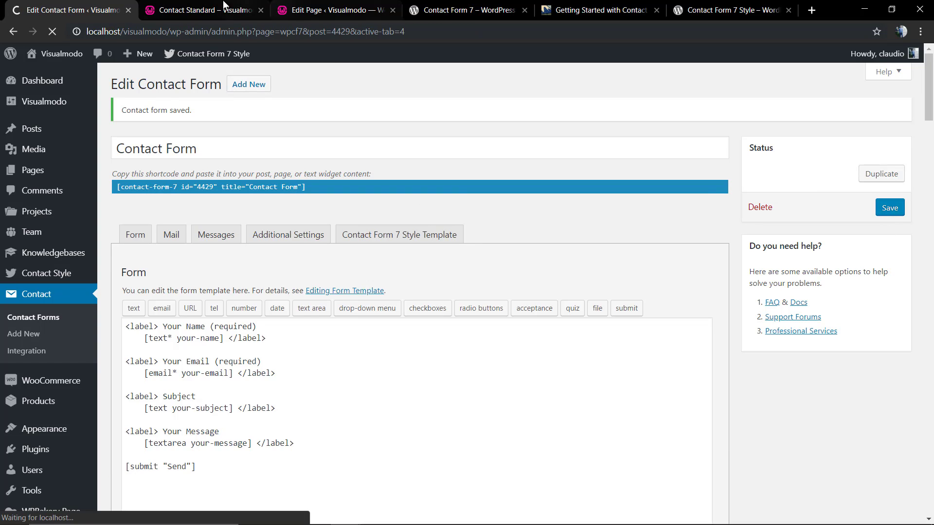
- Reload the Contact page to view the light outlined fields, then return to the editor
{"action": "left_click", "coordinate": [209, 10]}
{"action": "key", "text": "F5"}
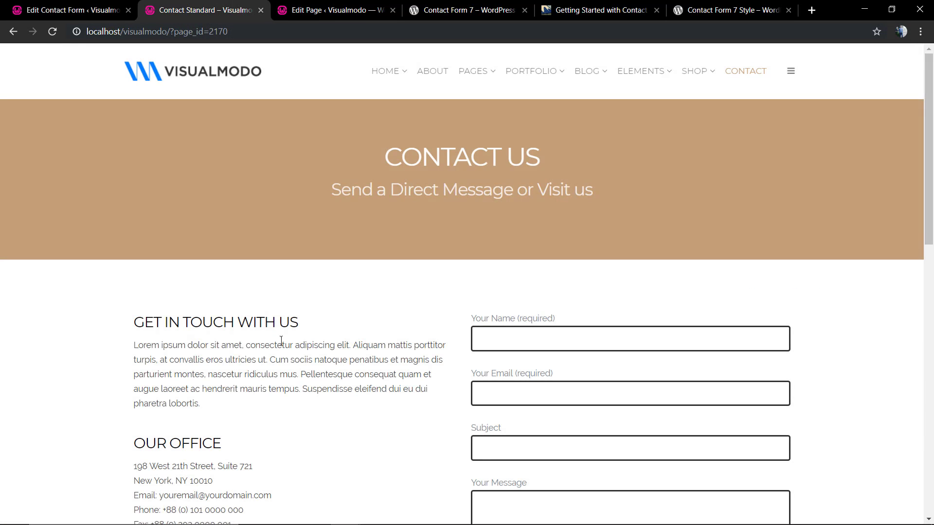
{"action": "scroll", "coordinate": [282, 348], "scroll_direction": "down", "scroll_amount": 6}
{"action": "scroll", "coordinate": [285, 348], "scroll_direction": "up", "scroll_amount": 2}
{"action": "scroll", "coordinate": [284, 347], "scroll_direction": "up", "scroll_amount": 2}
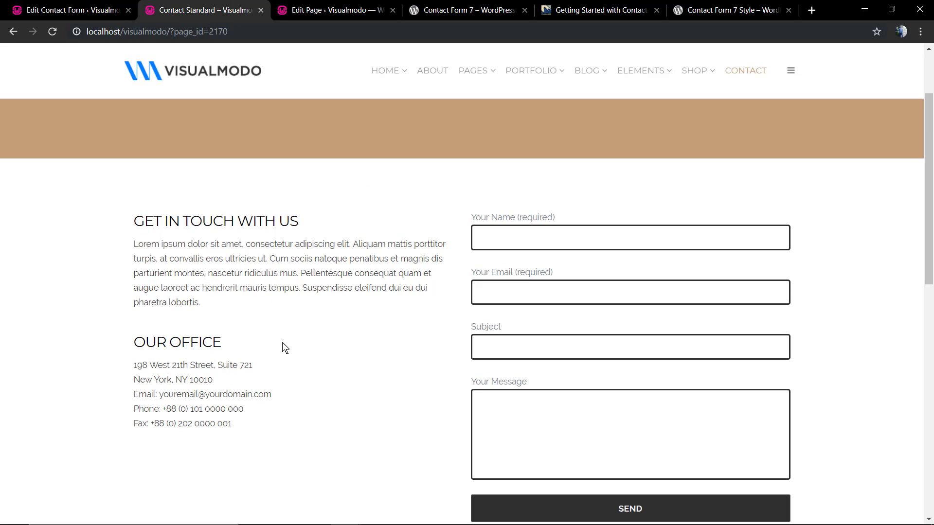
{"action": "scroll", "coordinate": [285, 348], "scroll_direction": "up", "scroll_amount": 2}
{"action": "left_click", "coordinate": [73, 9]}
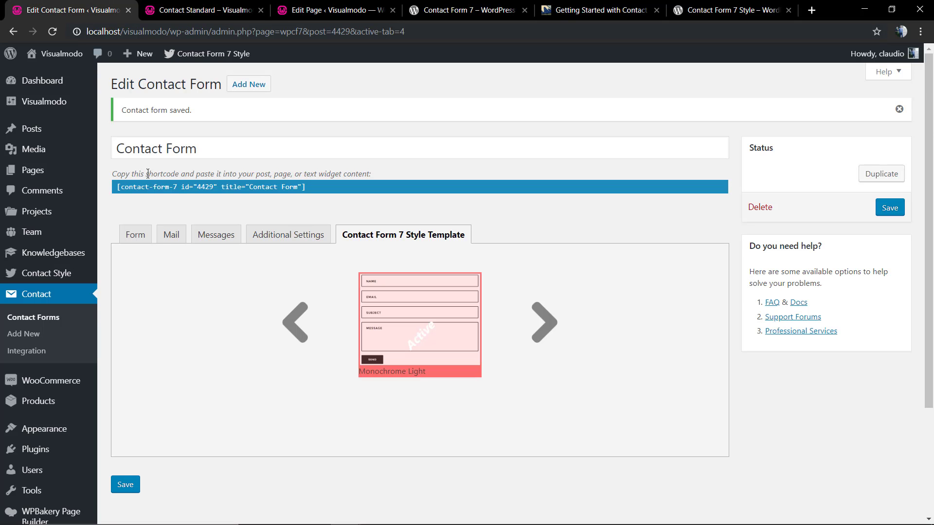
- Open the Monochrome Light style from the Contact Style list
{"action": "mouse_move", "coordinate": [32, 281]}
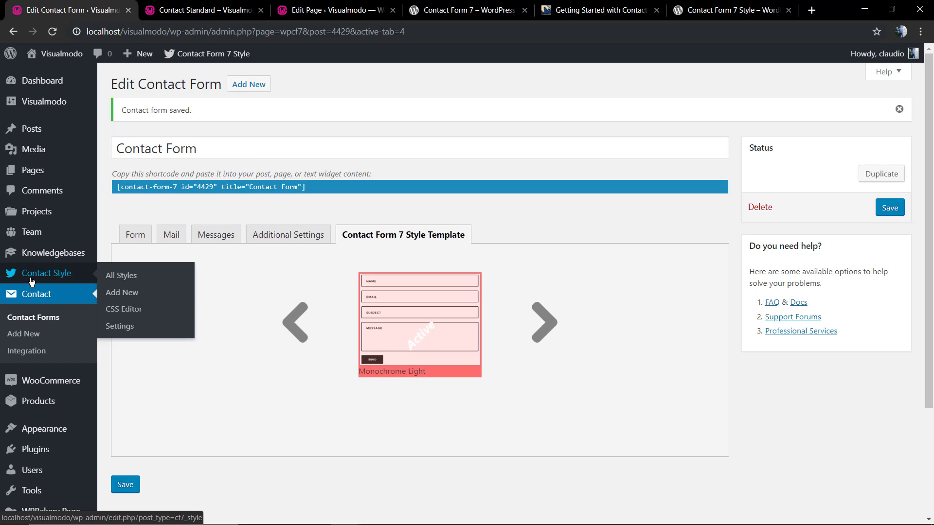
{"action": "left_click", "coordinate": [32, 281]}
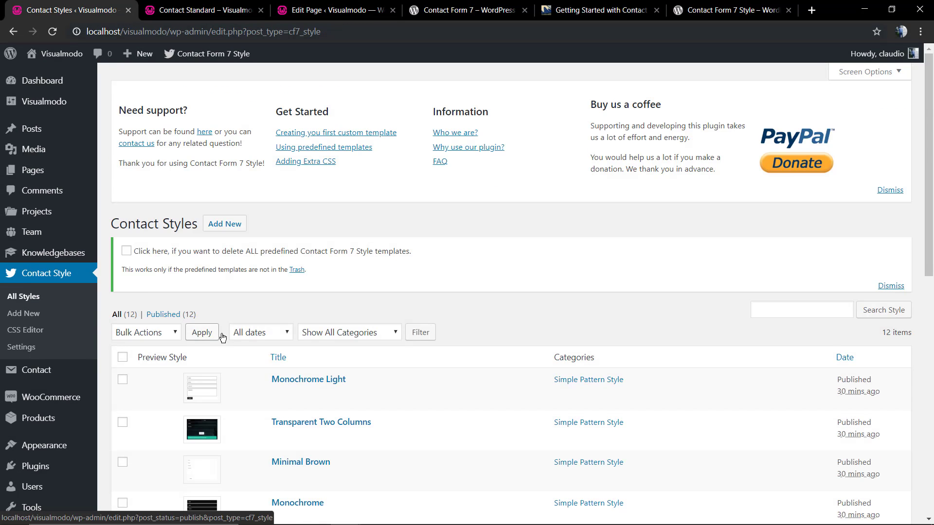
{"action": "scroll", "coordinate": [270, 355], "scroll_direction": "down", "scroll_amount": 3}
{"action": "scroll", "coordinate": [270, 355], "scroll_direction": "down", "scroll_amount": 9}
{"action": "scroll", "coordinate": [292, 379], "scroll_direction": "up", "scroll_amount": 10}
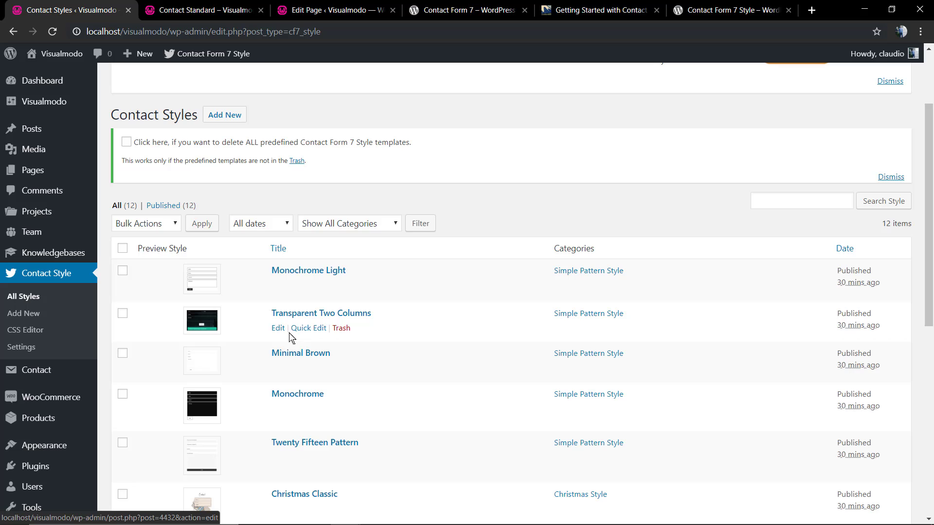
{"action": "left_click", "coordinate": [304, 272]}
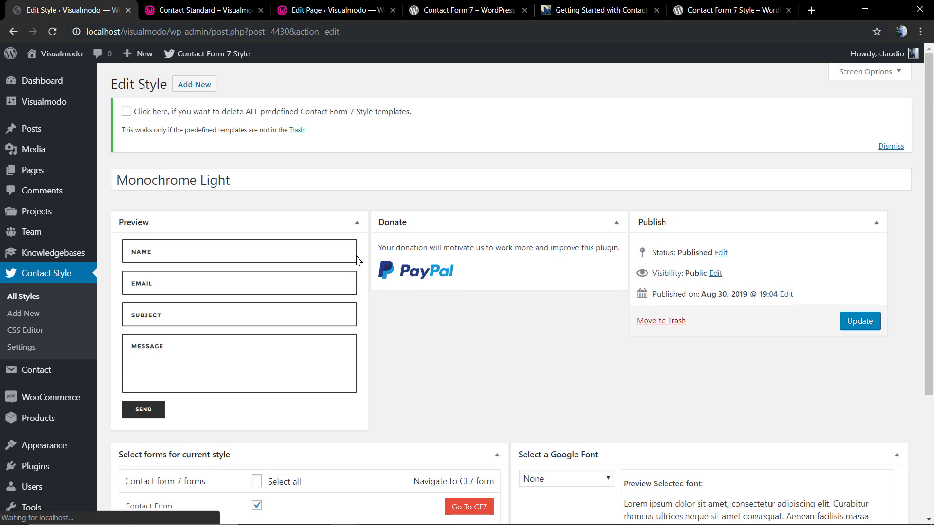
- Collapse the Donate box and collapse then re-expand the forms list for this style
{"action": "scroll", "coordinate": [368, 290], "scroll_direction": "down", "scroll_amount": 4}
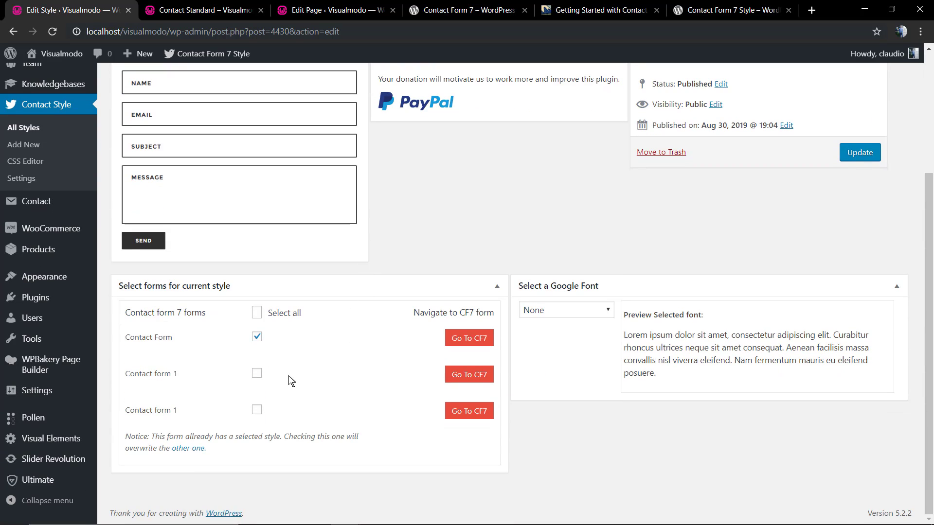
{"action": "scroll", "coordinate": [330, 350], "scroll_direction": "up", "scroll_amount": 4}
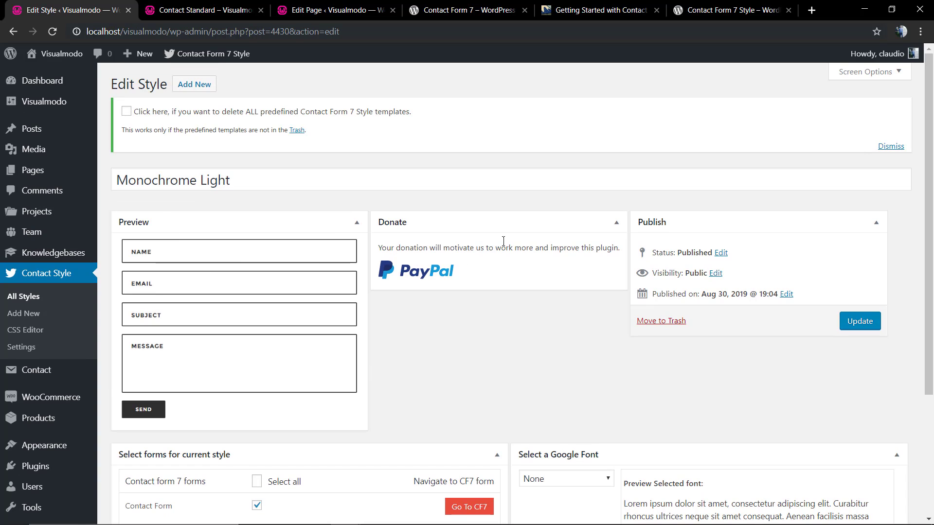
{"action": "left_click", "coordinate": [513, 227]}
{"action": "scroll", "coordinate": [225, 223], "scroll_direction": "down", "scroll_amount": 4}
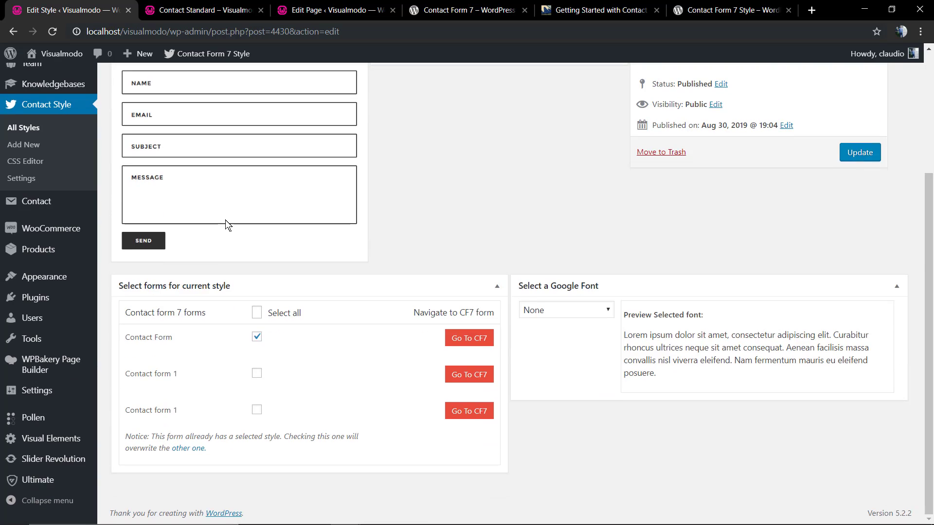
{"action": "scroll", "coordinate": [227, 225], "scroll_direction": "up", "scroll_amount": 4}
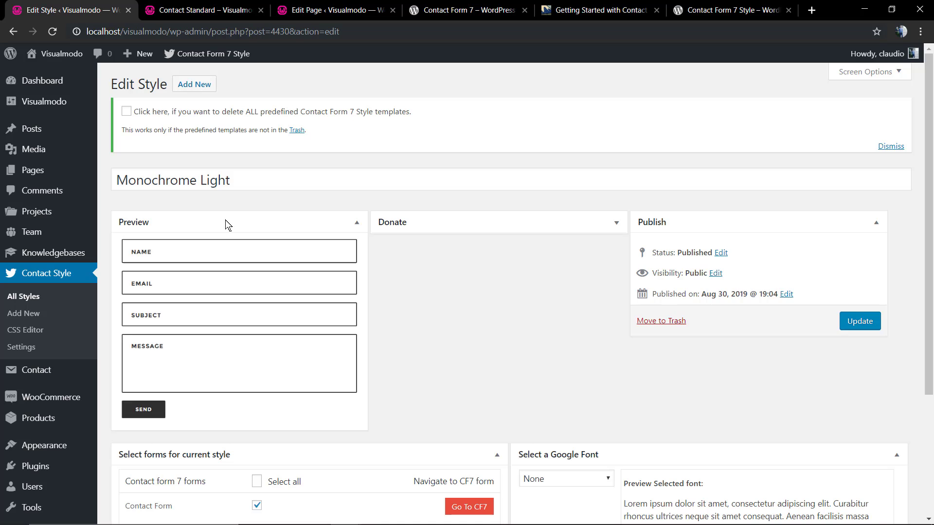
{"action": "scroll", "coordinate": [225, 224], "scroll_direction": "down", "scroll_amount": 4}
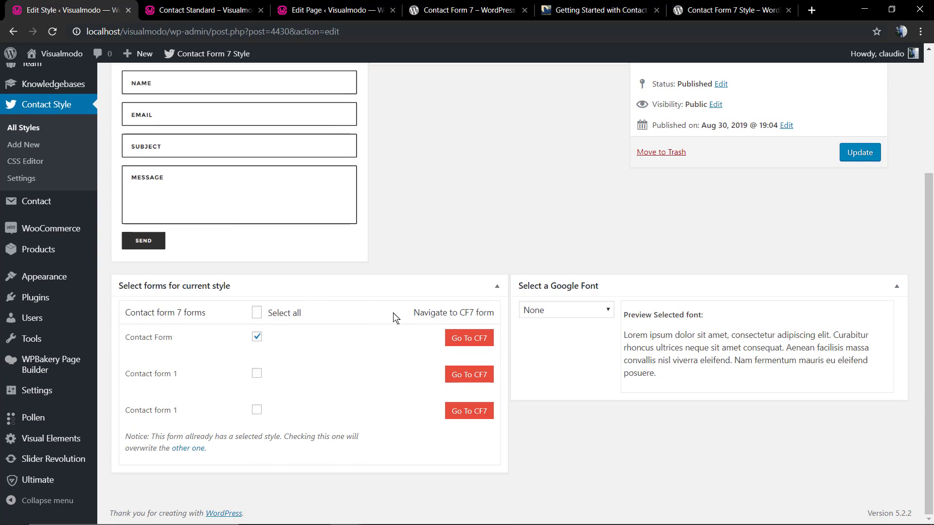
{"action": "left_click", "coordinate": [321, 287]}
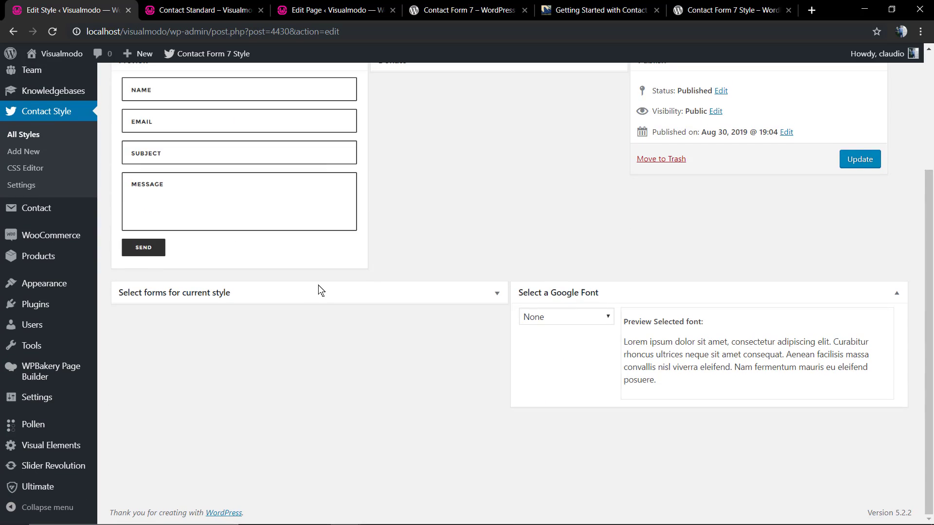
{"action": "scroll", "coordinate": [321, 291], "scroll_direction": "up", "scroll_amount": 3}
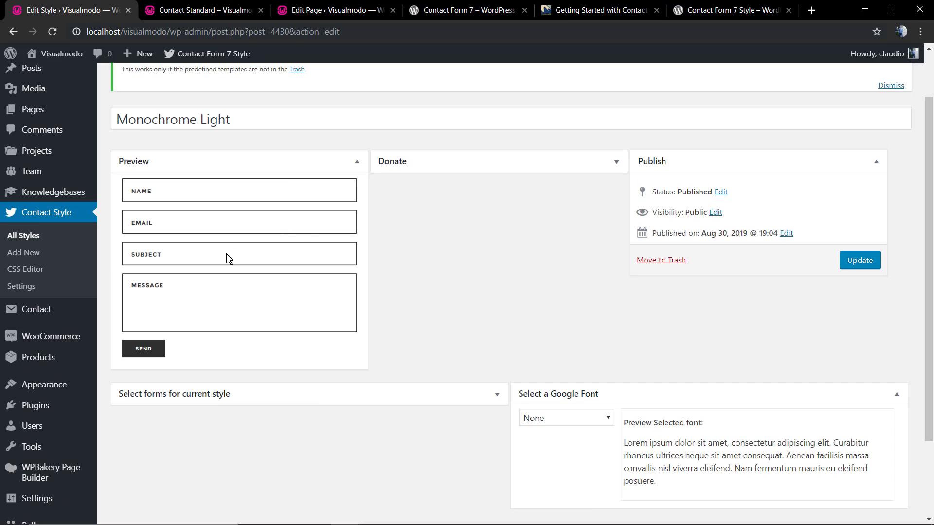
{"action": "scroll", "coordinate": [231, 256], "scroll_direction": "down", "scroll_amount": 3}
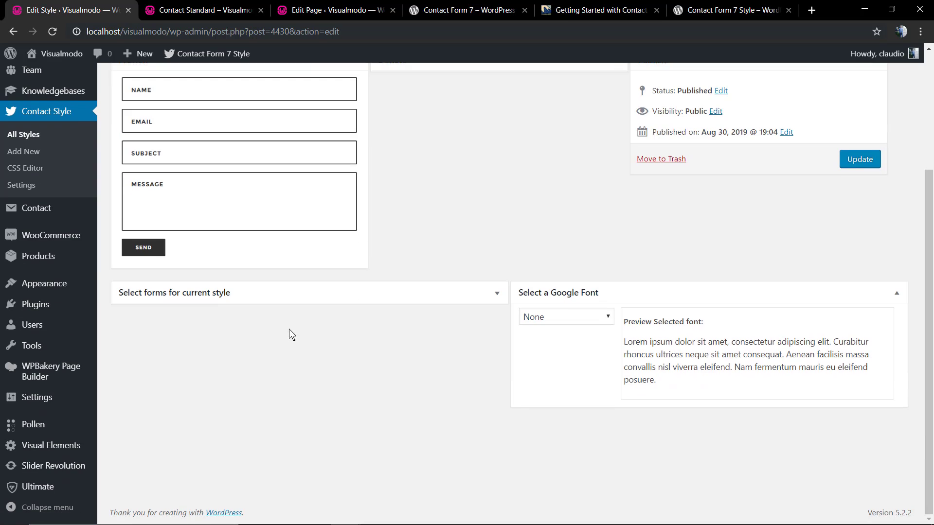
{"action": "left_click", "coordinate": [263, 298]}
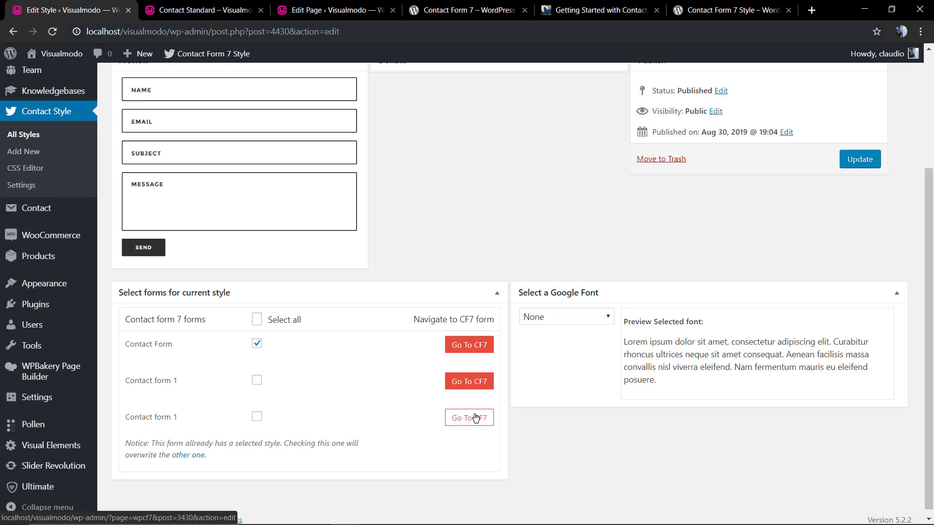
- Change the Monochrome Light Google font from Asset to Arvo, then start a new contact style
{"action": "left_click", "coordinate": [592, 322]}
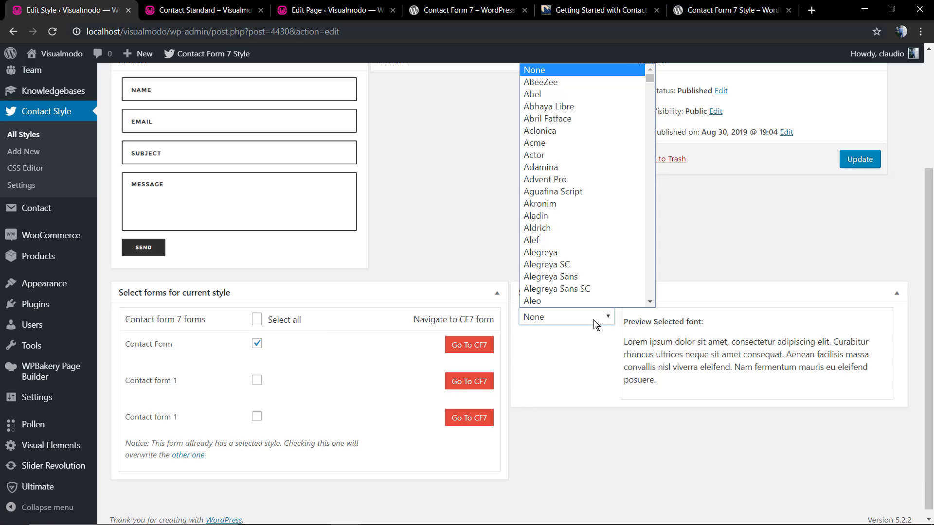
{"action": "scroll", "coordinate": [564, 214], "scroll_direction": "down", "scroll_amount": 13}
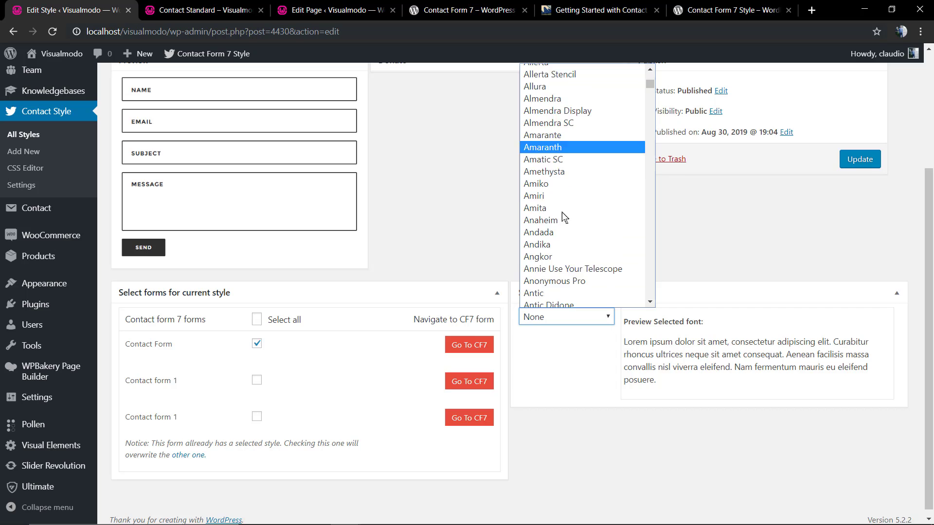
{"action": "scroll", "coordinate": [579, 255], "scroll_direction": "down", "scroll_amount": 1}
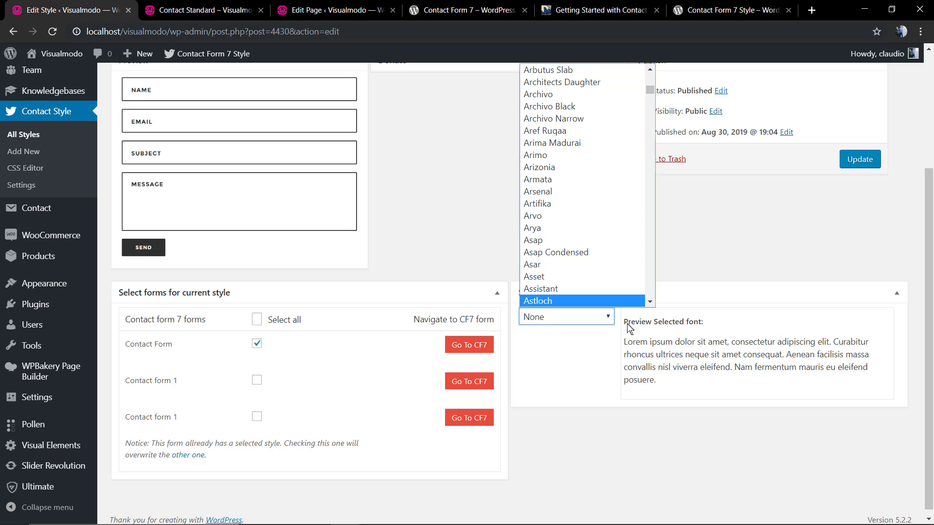
{"action": "left_click", "coordinate": [608, 276]}
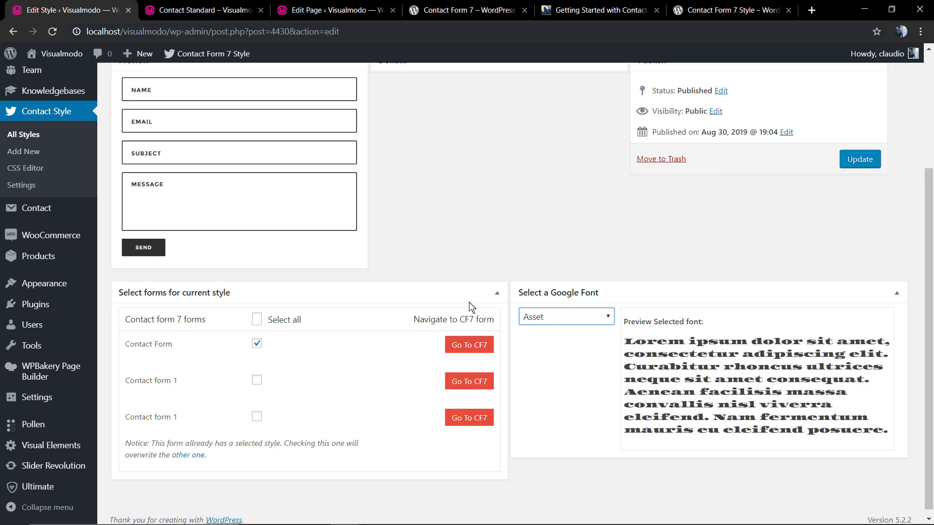
{"action": "left_click", "coordinate": [522, 317]}
{"action": "left_click", "coordinate": [567, 240]}
{"action": "scroll", "coordinate": [621, 256], "scroll_direction": "up", "scroll_amount": 3}
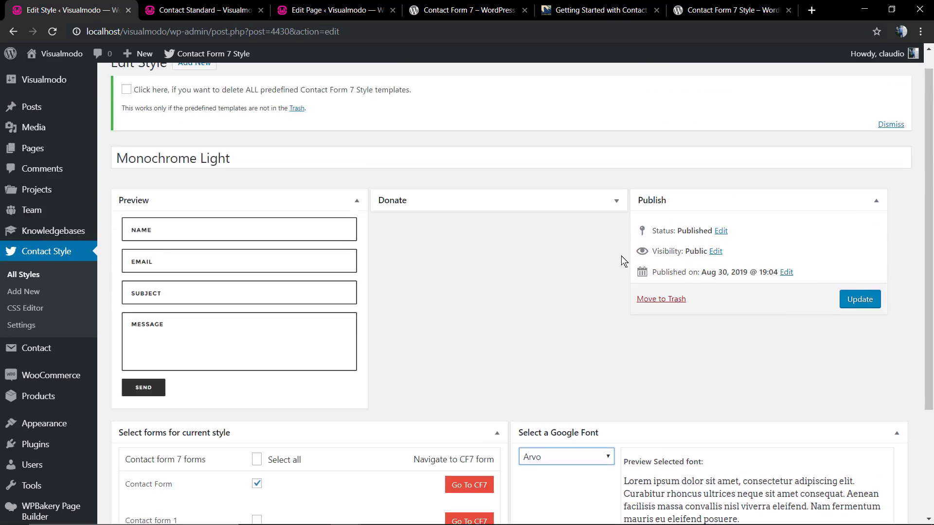
{"action": "scroll", "coordinate": [504, 285], "scroll_direction": "down", "scroll_amount": 3}
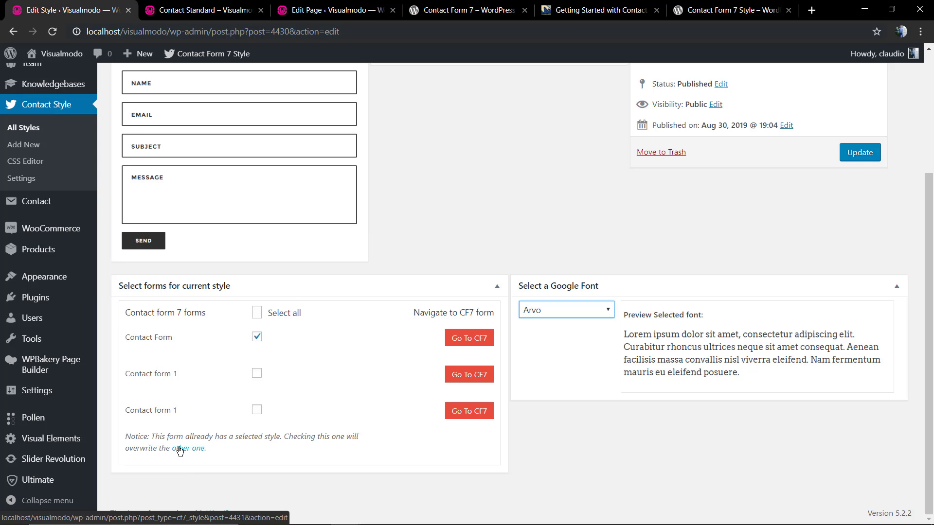
{"action": "scroll", "coordinate": [183, 351], "scroll_direction": "up", "scroll_amount": 4}
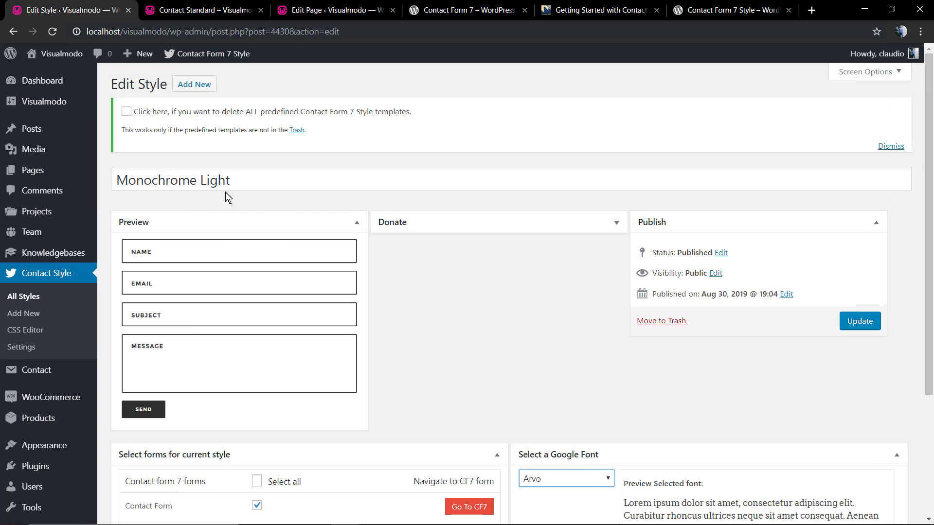
{"action": "left_click", "coordinate": [34, 313]}
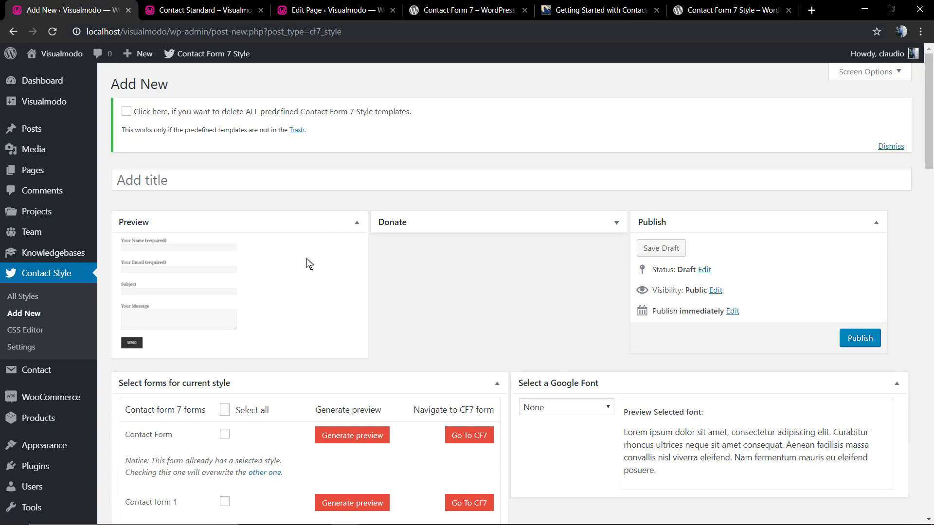
- Set the form element's width to 300 px with the number spinner
{"action": "scroll", "coordinate": [267, 253], "scroll_direction": "down", "scroll_amount": 8}
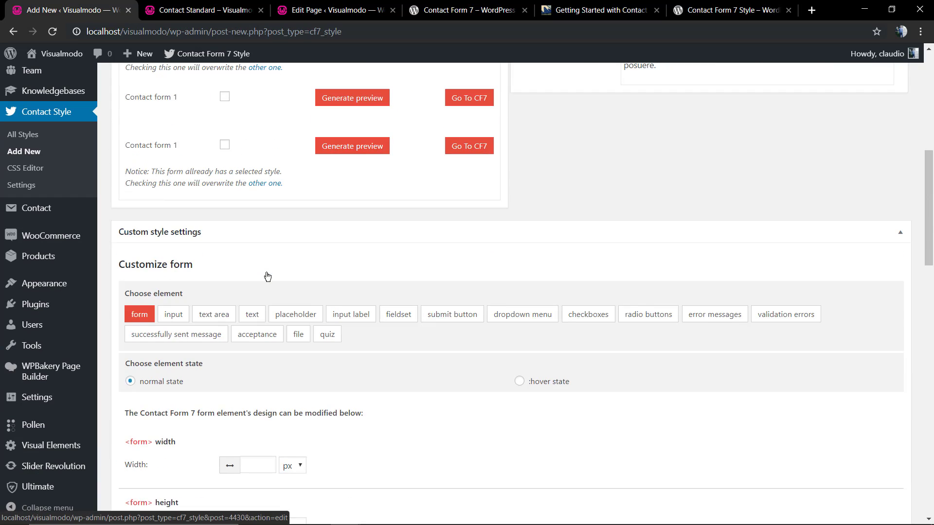
{"action": "scroll", "coordinate": [267, 277], "scroll_direction": "down", "scroll_amount": 8}
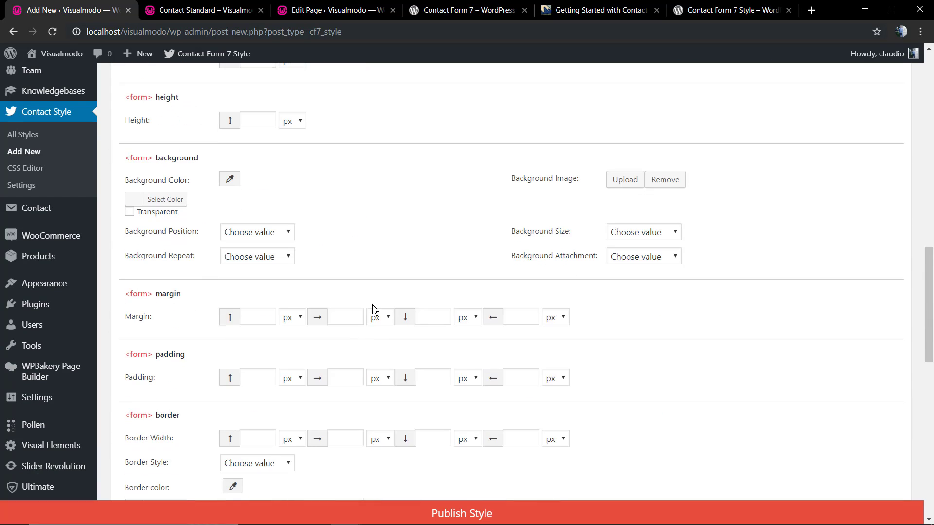
{"action": "scroll", "coordinate": [319, 319], "scroll_direction": "up", "scroll_amount": 6}
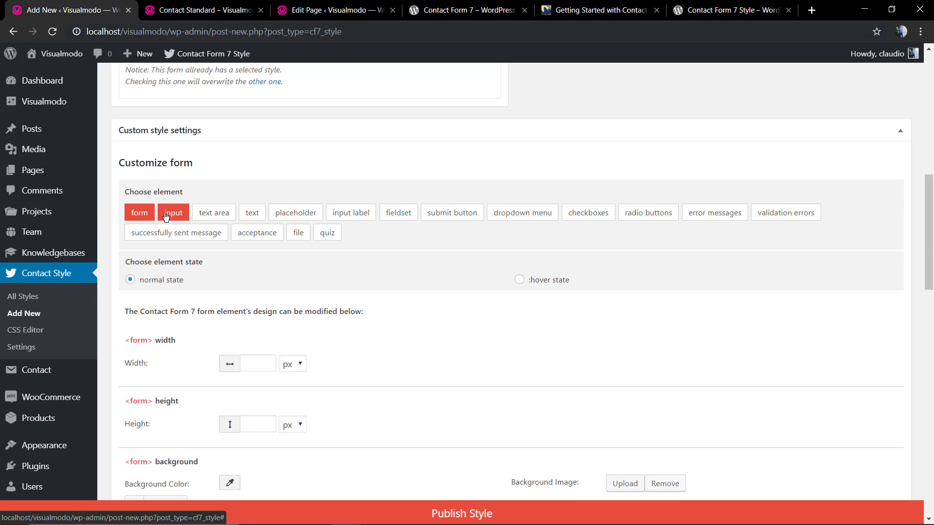
{"action": "scroll", "coordinate": [246, 311], "scroll_direction": "down", "scroll_amount": 2}
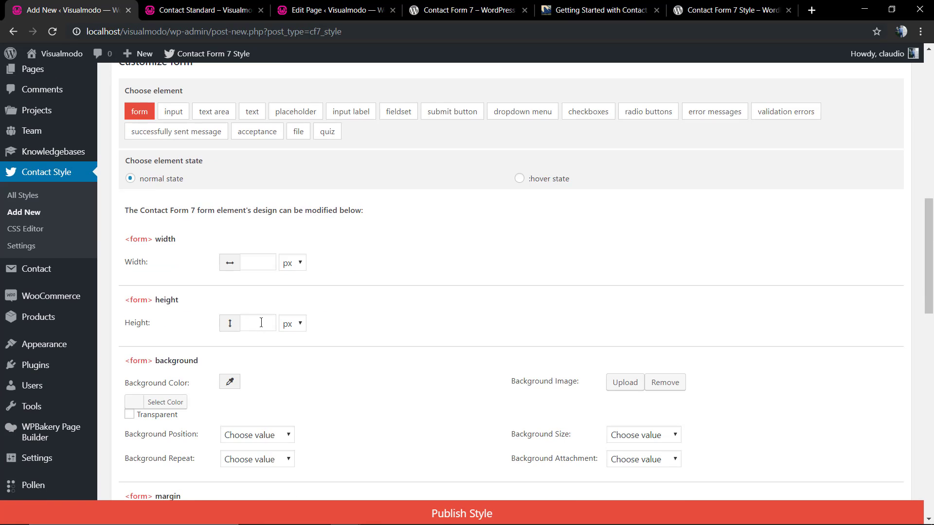
{"action": "left_click", "coordinate": [258, 262]}
{"action": "left_click", "coordinate": [268, 260]}
{"action": "left_click_drag", "start_coordinate": [255, 263], "coordinate": [237, 264]}
- Raise the form element's height to 20 px
{"action": "scroll", "coordinate": [407, 272], "scroll_direction": "up", "scroll_amount": 11}
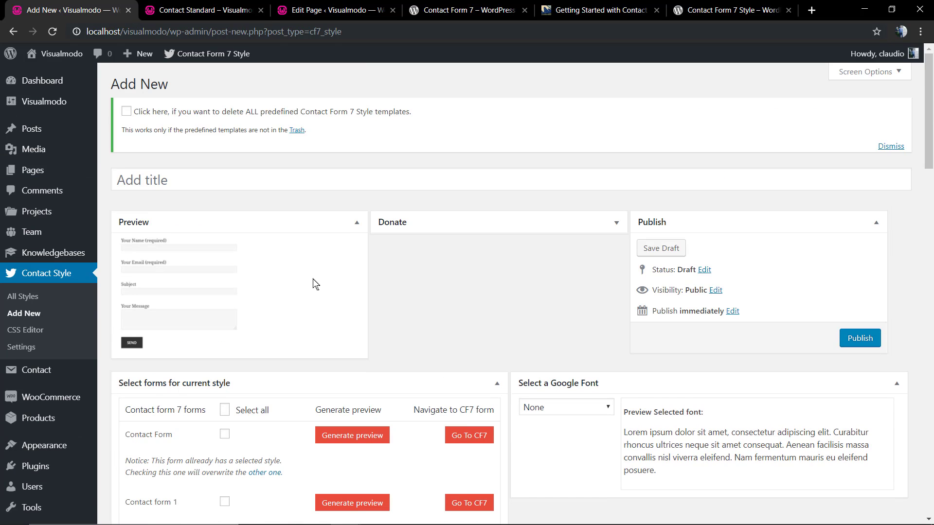
{"action": "scroll", "coordinate": [312, 280], "scroll_direction": "down", "scroll_amount": 10}
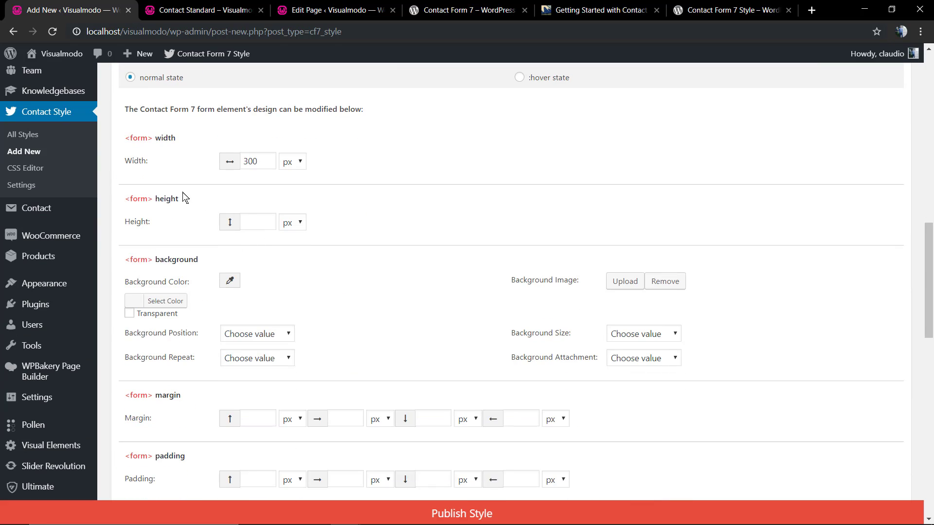
{"action": "left_click", "coordinate": [250, 215]}
{"action": "left_click", "coordinate": [267, 219]}
{"action": "left_click", "coordinate": [266, 219]}
{"action": "left_click", "coordinate": [268, 219]}
{"action": "scroll", "coordinate": [359, 219], "scroll_direction": "up", "scroll_amount": 10}
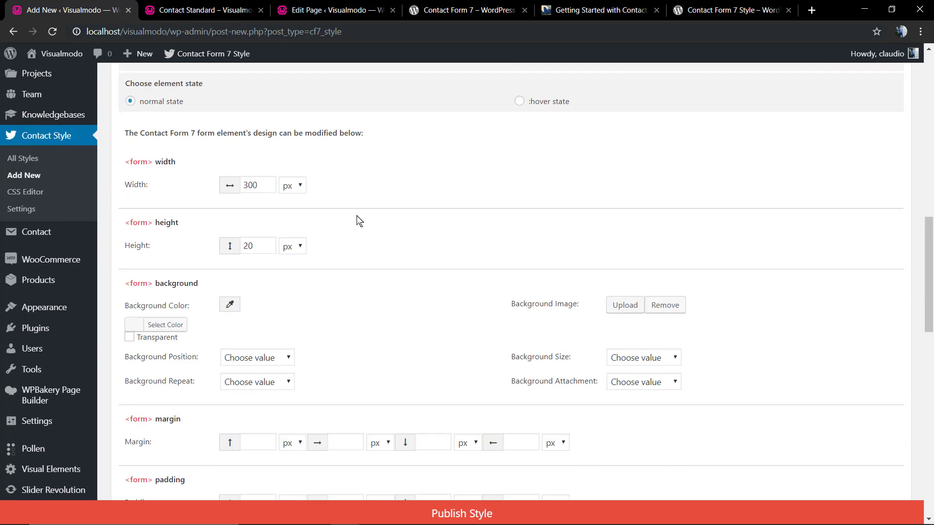
- Pick a green Background Color for the form from the colour chooser
{"action": "scroll", "coordinate": [297, 262], "scroll_direction": "down", "scroll_amount": 4}
{"action": "scroll", "coordinate": [299, 261], "scroll_direction": "up", "scroll_amount": 4}
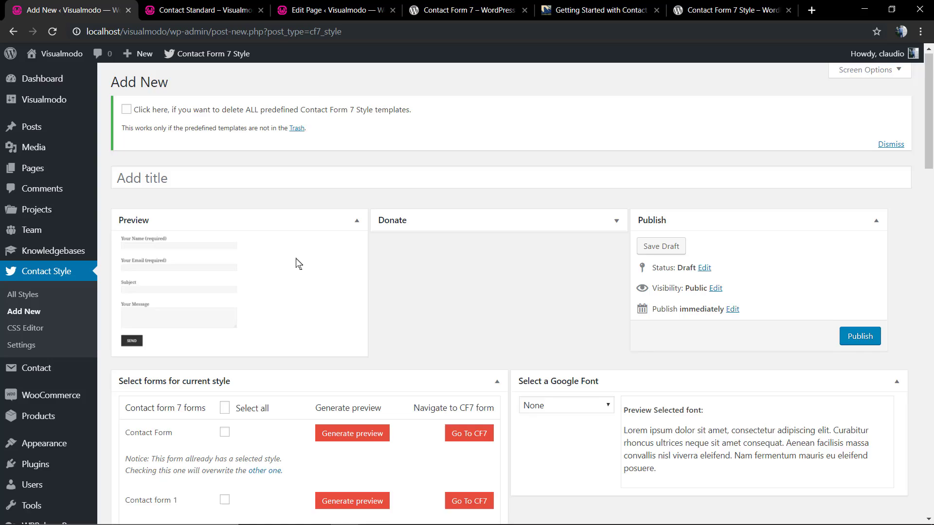
{"action": "scroll", "coordinate": [299, 262], "scroll_direction": "down", "scroll_amount": 12}
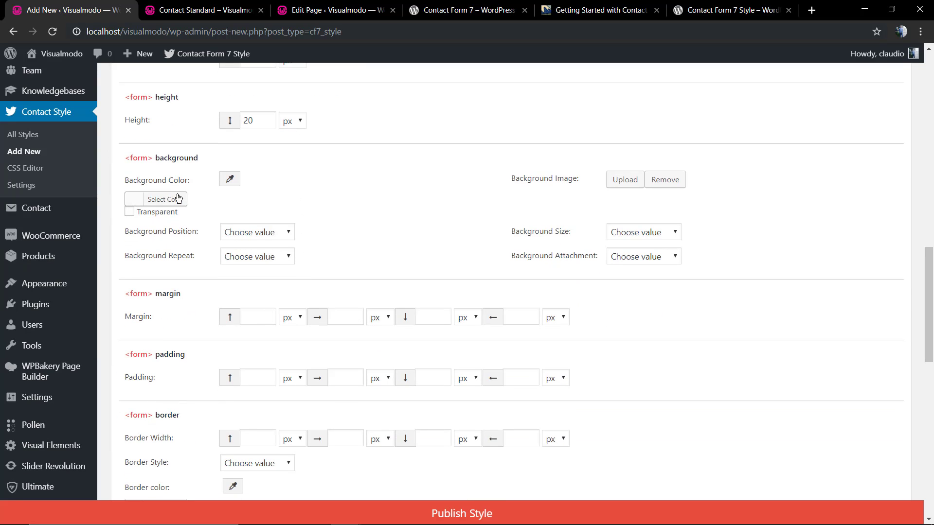
{"action": "scroll", "coordinate": [218, 281], "scroll_direction": "up", "scroll_amount": 2}
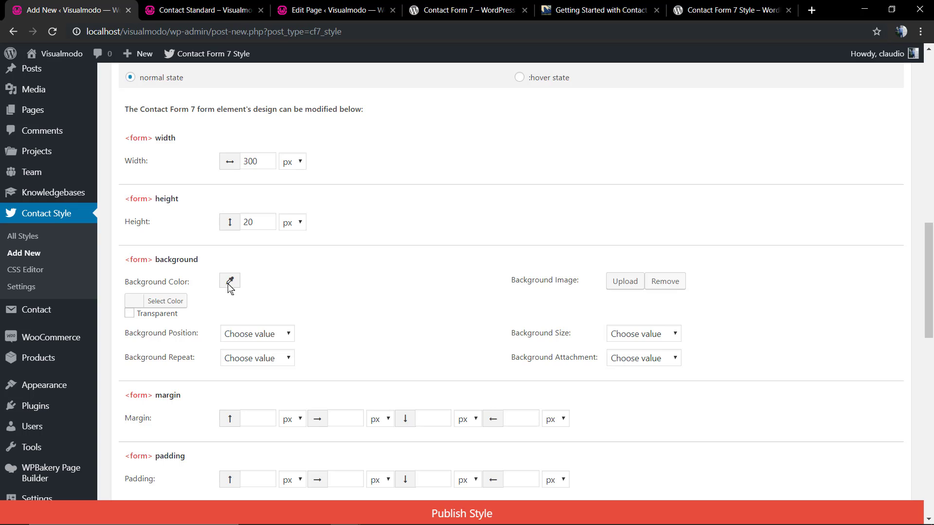
{"action": "left_click", "coordinate": [164, 301]}
{"action": "left_click_drag", "start_coordinate": [200, 365], "coordinate": [189, 410]}
{"action": "left_click", "coordinate": [208, 441]}
- Check the Background Position choices and leave the position unset
{"action": "scroll", "coordinate": [187, 300], "scroll_direction": "up", "scroll_amount": 8}
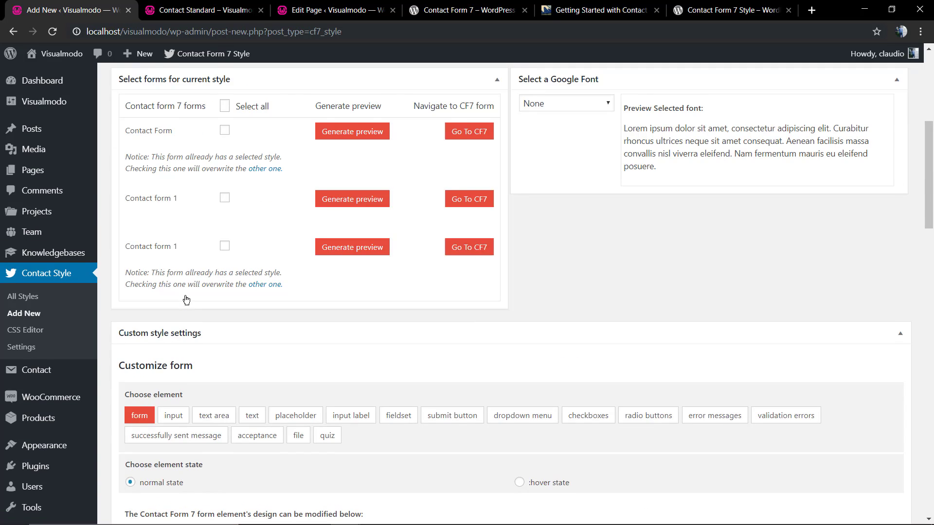
{"action": "scroll", "coordinate": [188, 301], "scroll_direction": "up", "scroll_amount": 4}
{"action": "scroll", "coordinate": [190, 301], "scroll_direction": "down", "scroll_amount": 2}
{"action": "scroll", "coordinate": [241, 289], "scroll_direction": "up", "scroll_amount": 4}
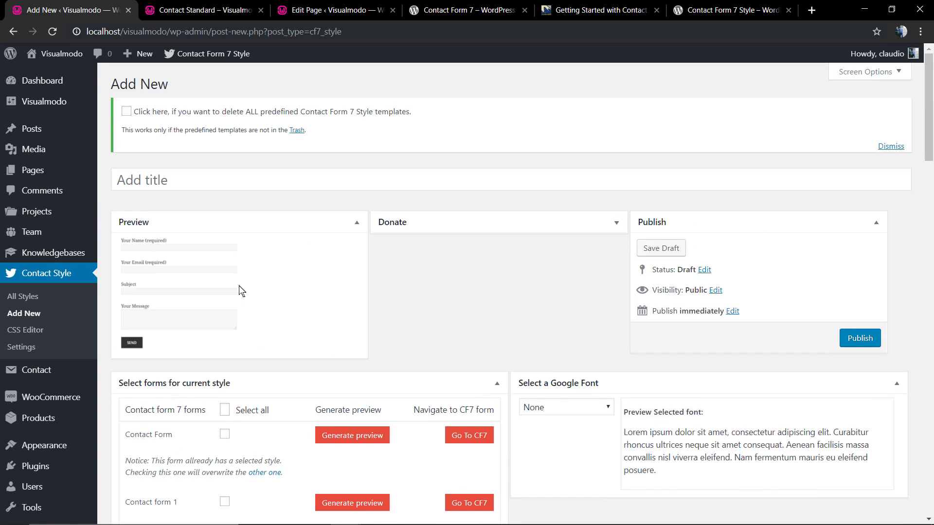
{"action": "scroll", "coordinate": [241, 291], "scroll_direction": "down", "scroll_amount": 15}
{"action": "scroll", "coordinate": [357, 283], "scroll_direction": "up", "scroll_amount": 13}
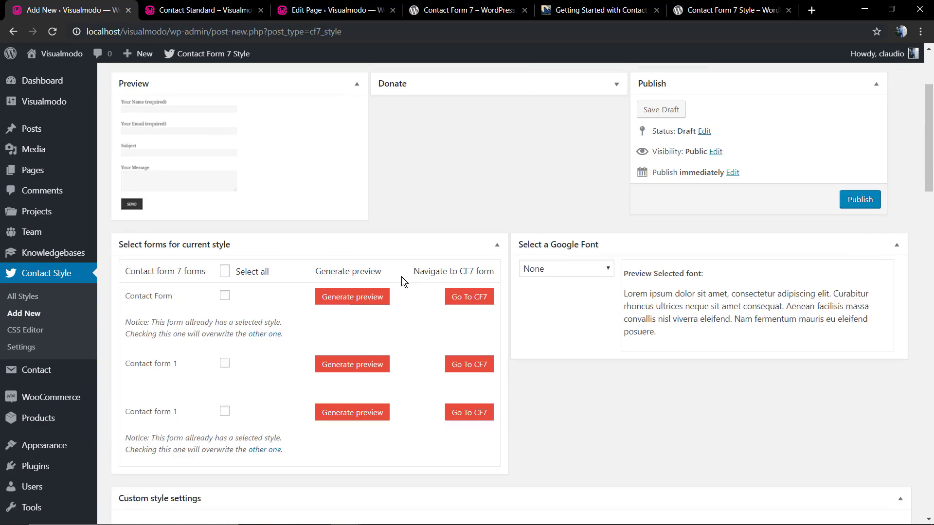
{"action": "scroll", "coordinate": [402, 281], "scroll_direction": "up", "scroll_amount": 1}
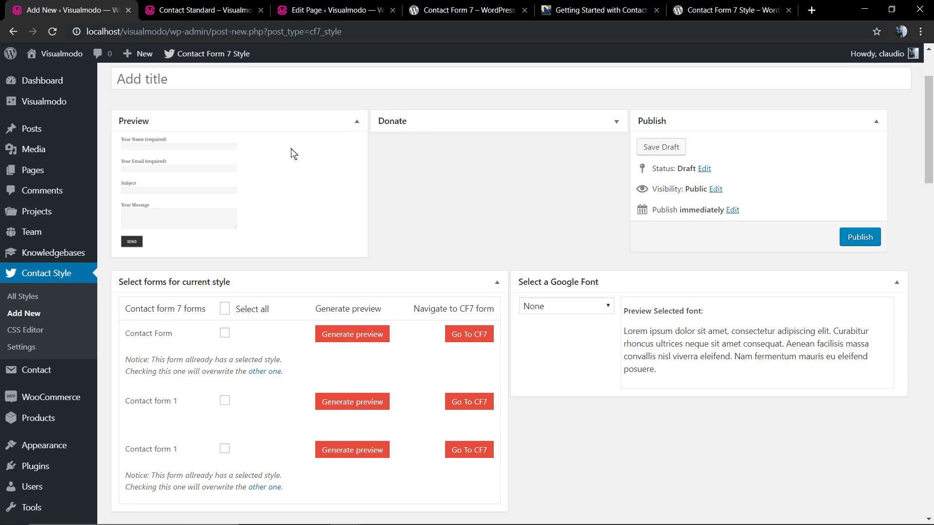
{"action": "scroll", "coordinate": [298, 246], "scroll_direction": "down", "scroll_amount": 12}
{"action": "scroll", "coordinate": [243, 262], "scroll_direction": "up", "scroll_amount": 15}
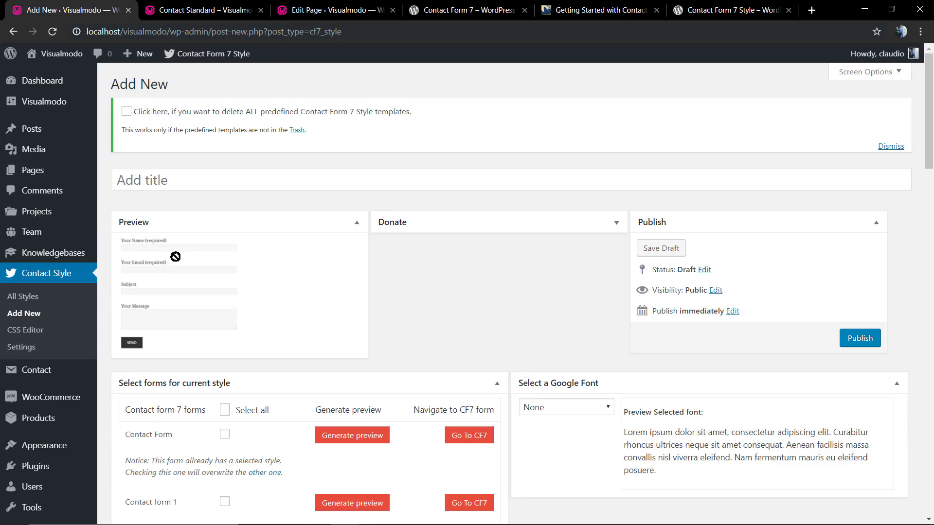
{"action": "scroll", "coordinate": [176, 258], "scroll_direction": "down", "scroll_amount": 10}
{"action": "scroll", "coordinate": [263, 340], "scroll_direction": "down", "scroll_amount": 2}
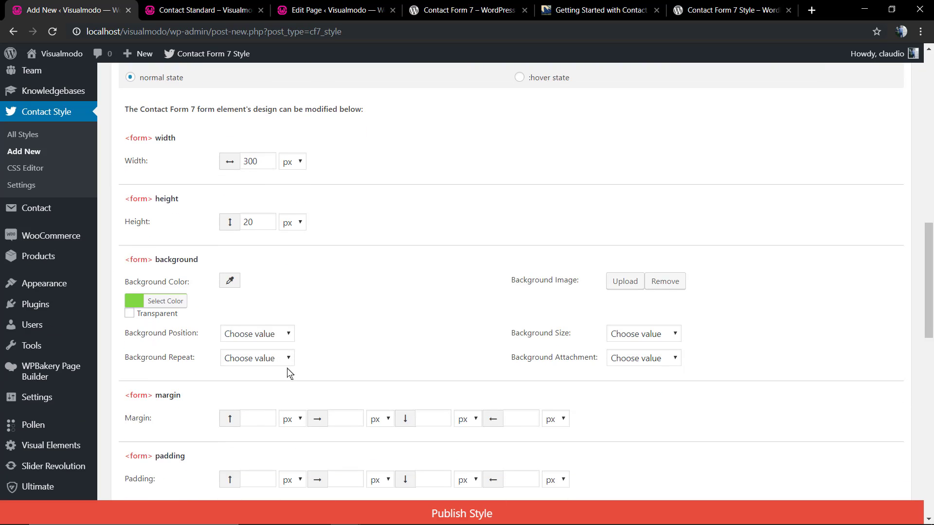
{"action": "left_click", "coordinate": [282, 336]}
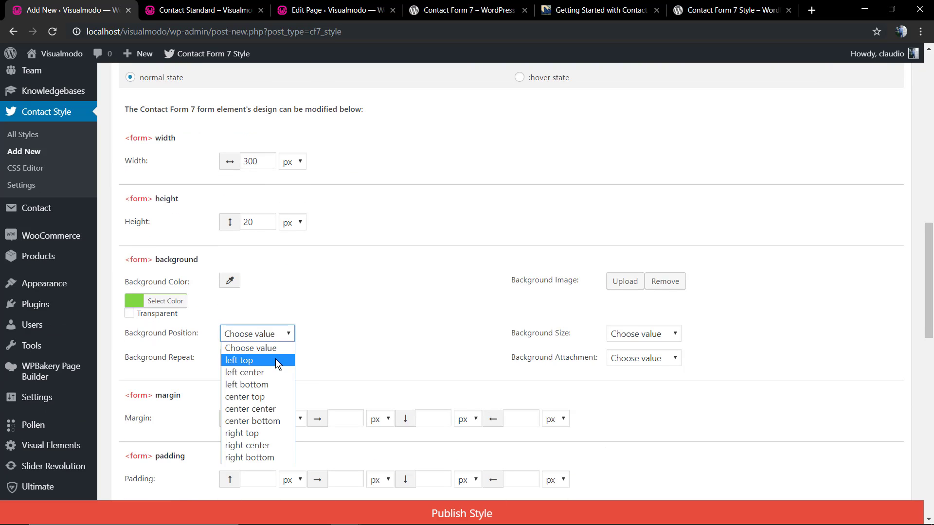
{"action": "left_click", "coordinate": [321, 349]}
{"action": "scroll", "coordinate": [292, 317], "scroll_direction": "down", "scroll_amount": 4}
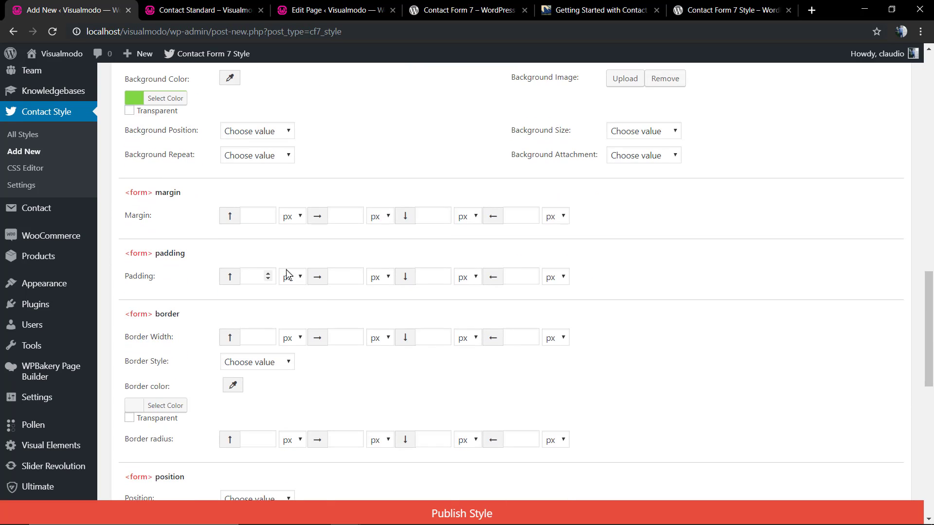
{"action": "scroll", "coordinate": [264, 360], "scroll_direction": "down", "scroll_amount": 4}
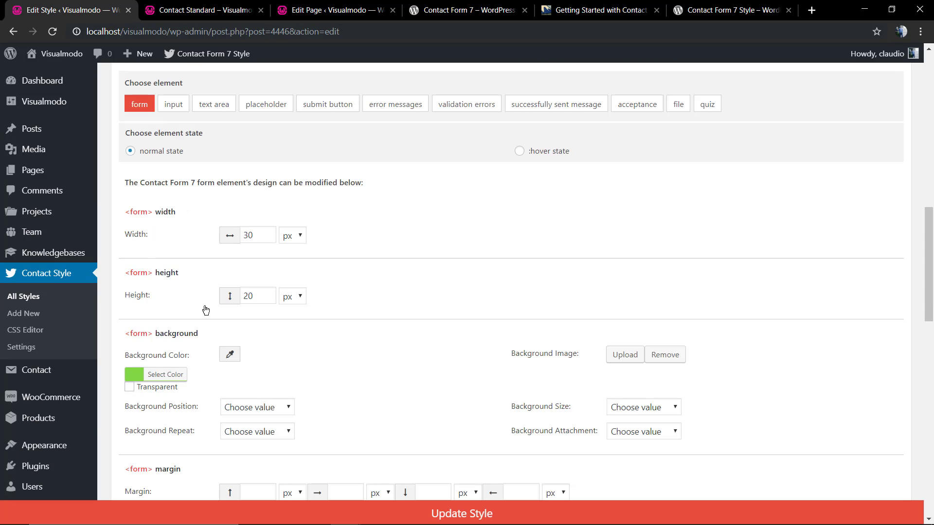
{"action": "scroll", "coordinate": [224, 309], "scroll_direction": "up", "scroll_amount": 2}
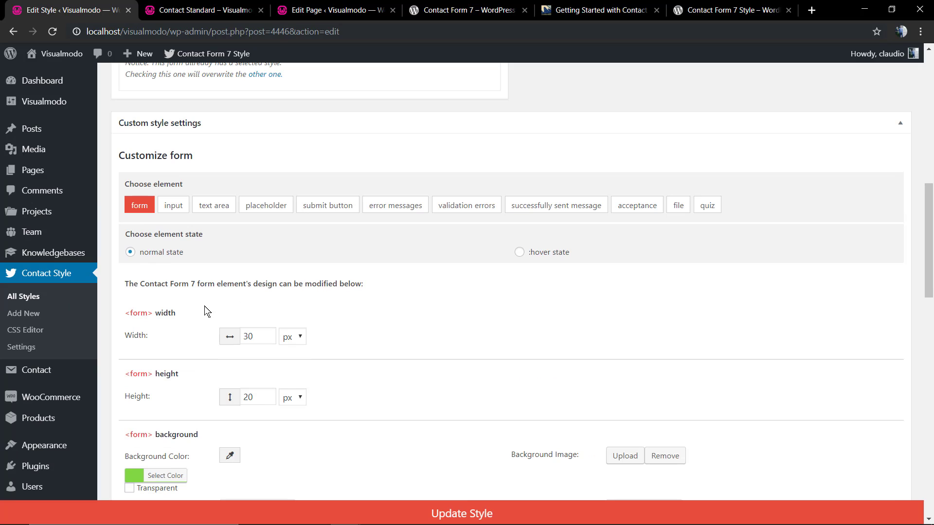
{"action": "left_click", "coordinate": [169, 208]}
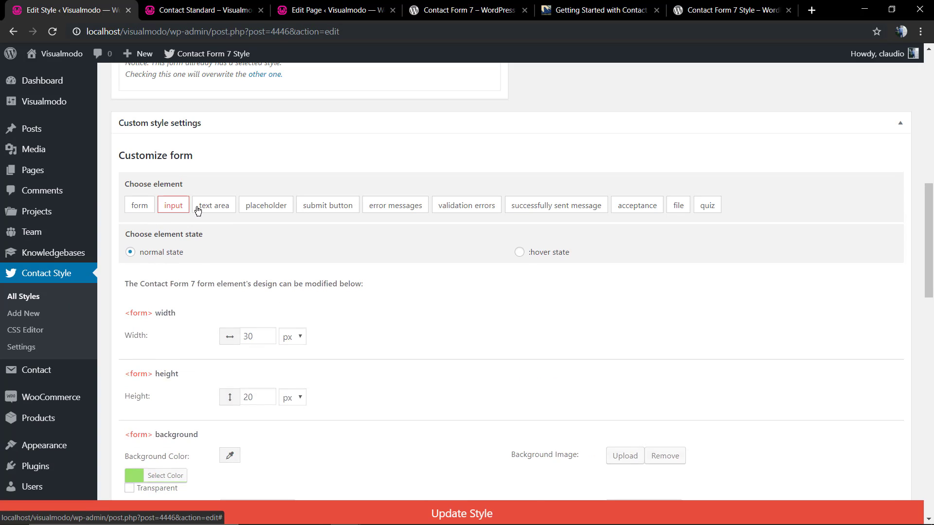
{"action": "left_click", "coordinate": [224, 206]}
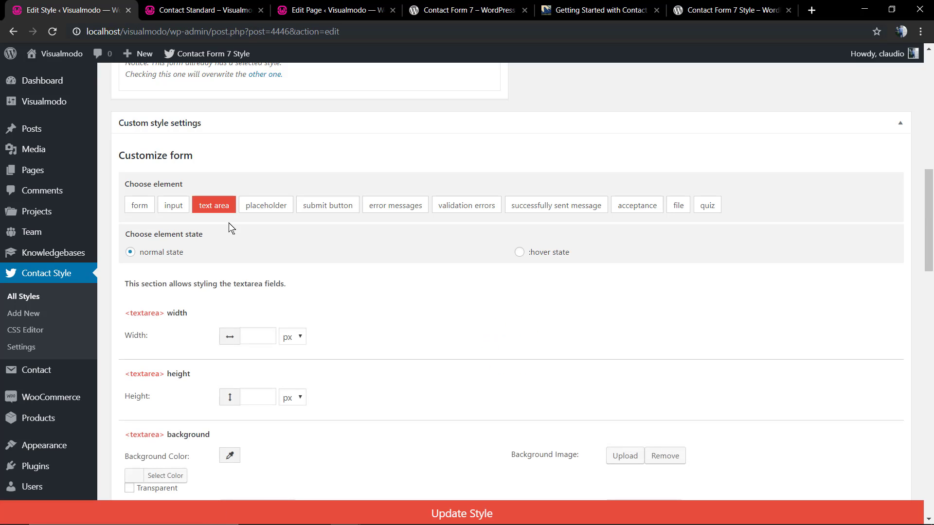
{"action": "left_click", "coordinate": [266, 205]}
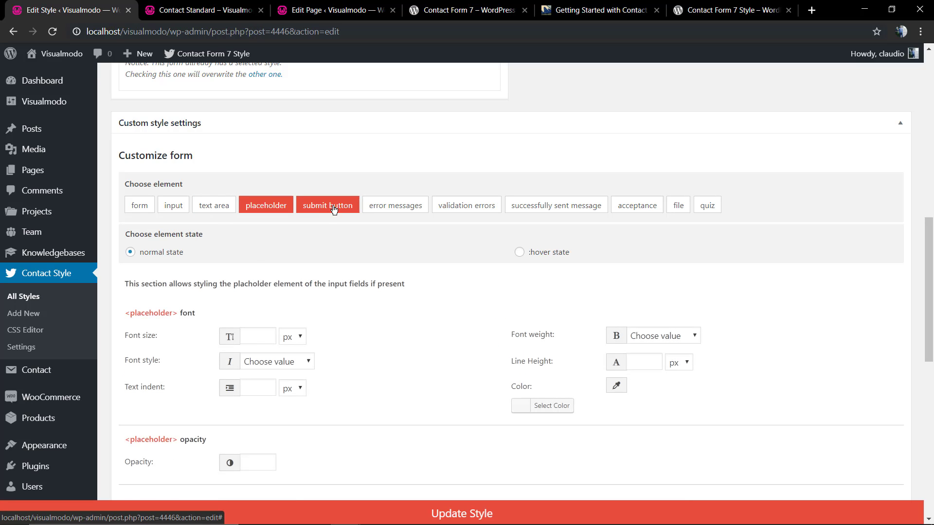
{"action": "left_click", "coordinate": [334, 210]}
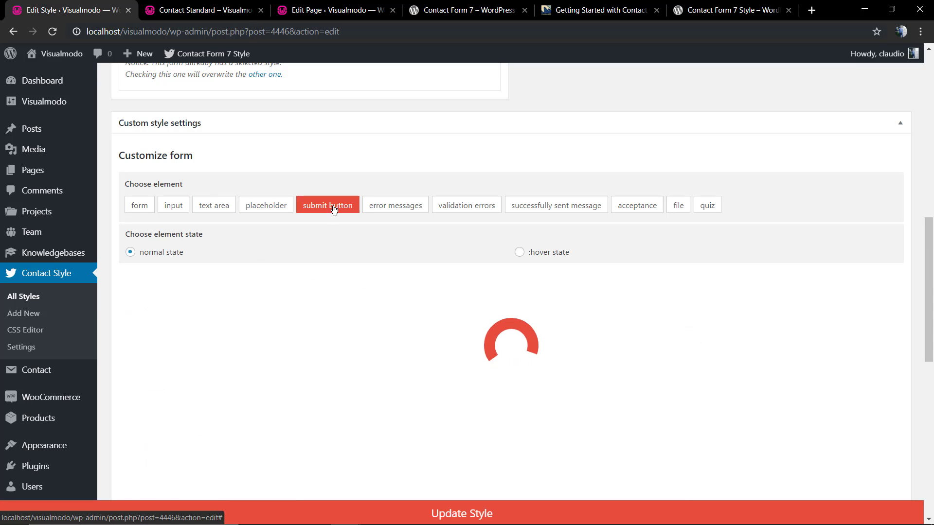
{"action": "scroll", "coordinate": [397, 294], "scroll_direction": "down", "scroll_amount": 15}
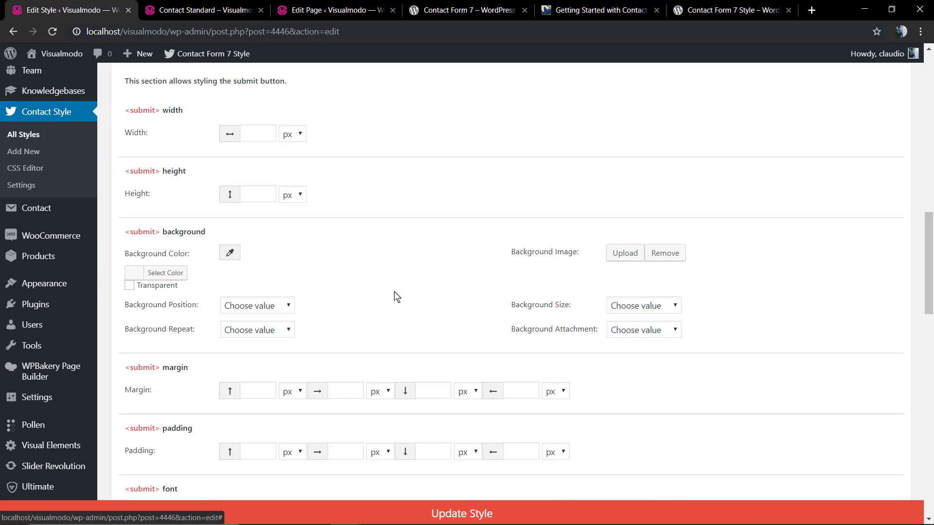
{"action": "scroll", "coordinate": [397, 297], "scroll_direction": "up", "scroll_amount": 18}
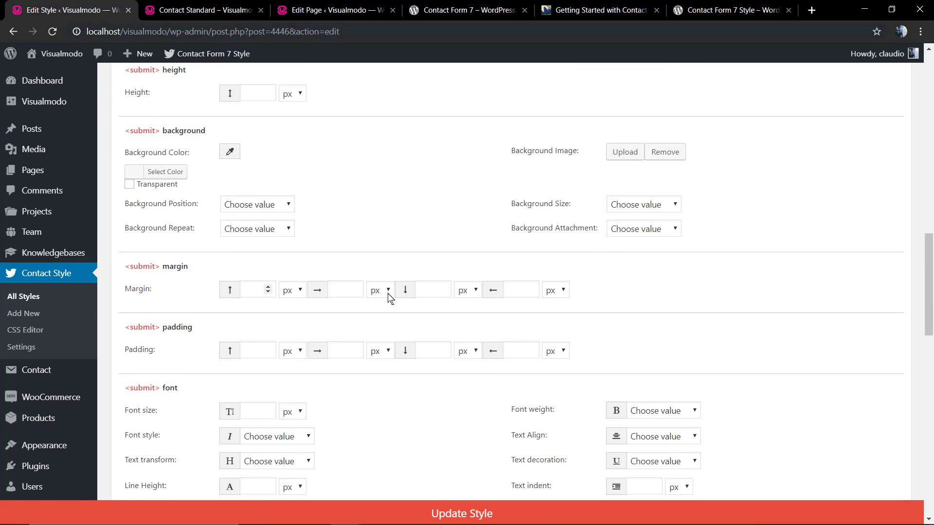
{"action": "left_click", "coordinate": [393, 205]}
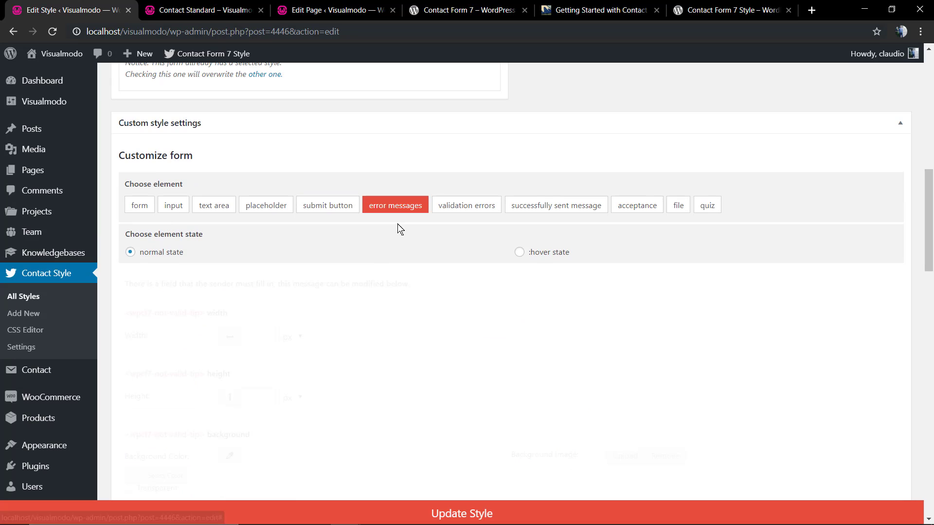
{"action": "scroll", "coordinate": [398, 263], "scroll_direction": "down", "scroll_amount": 8}
{"action": "scroll", "coordinate": [398, 270], "scroll_direction": "up", "scroll_amount": 9}
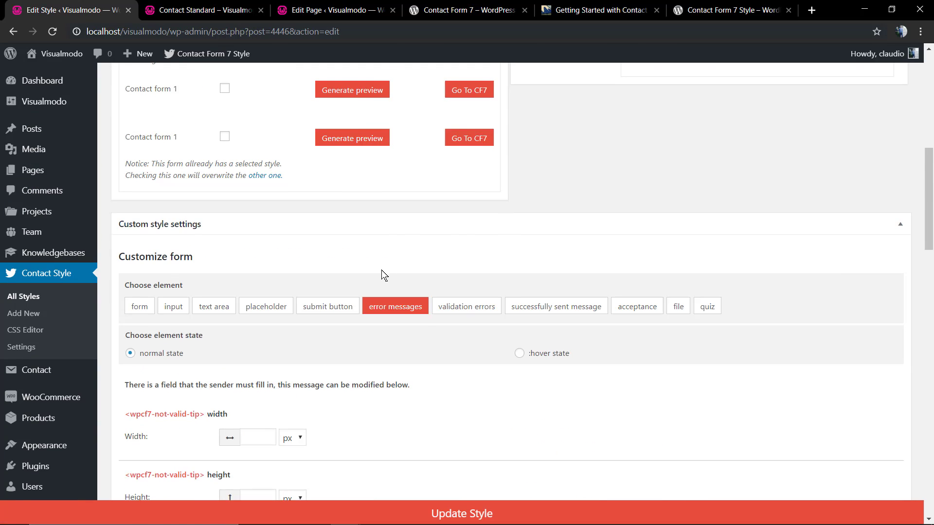
{"action": "scroll", "coordinate": [381, 275], "scroll_direction": "up", "scroll_amount": 12}
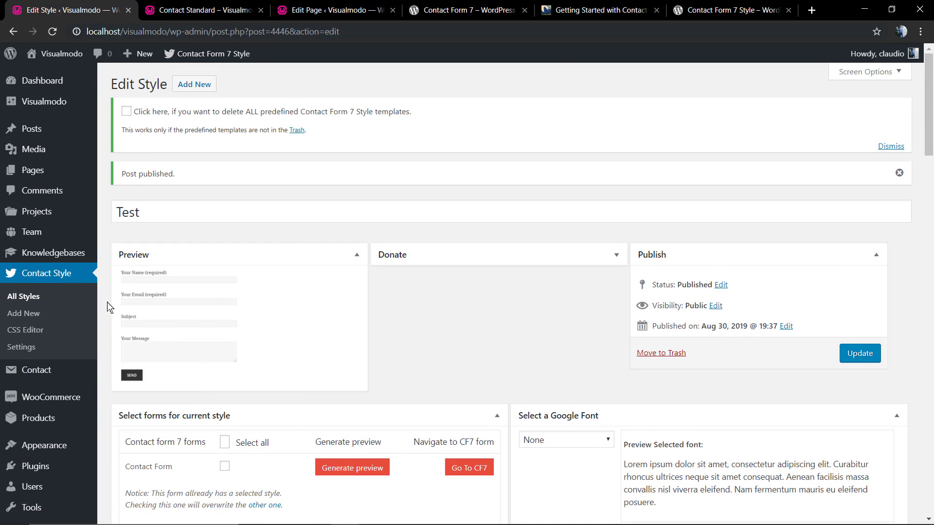
- On the Plugins page, deactivate Contact Form 7 Style and activate Contact Form 7 Skins
{"action": "left_click", "coordinate": [36, 466]}
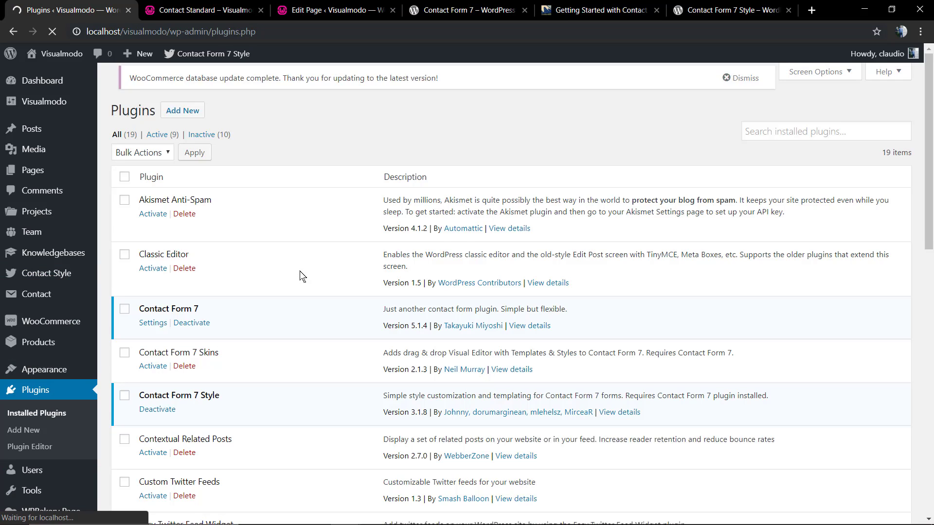
{"action": "scroll", "coordinate": [300, 287], "scroll_direction": "down", "scroll_amount": 13}
{"action": "scroll", "coordinate": [214, 310], "scroll_direction": "up", "scroll_amount": 12}
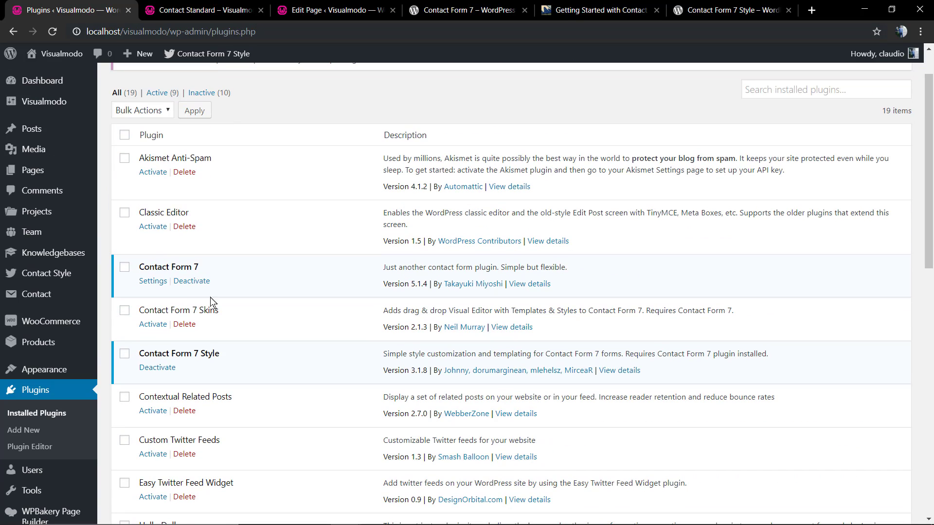
{"action": "left_click", "coordinate": [165, 369]}
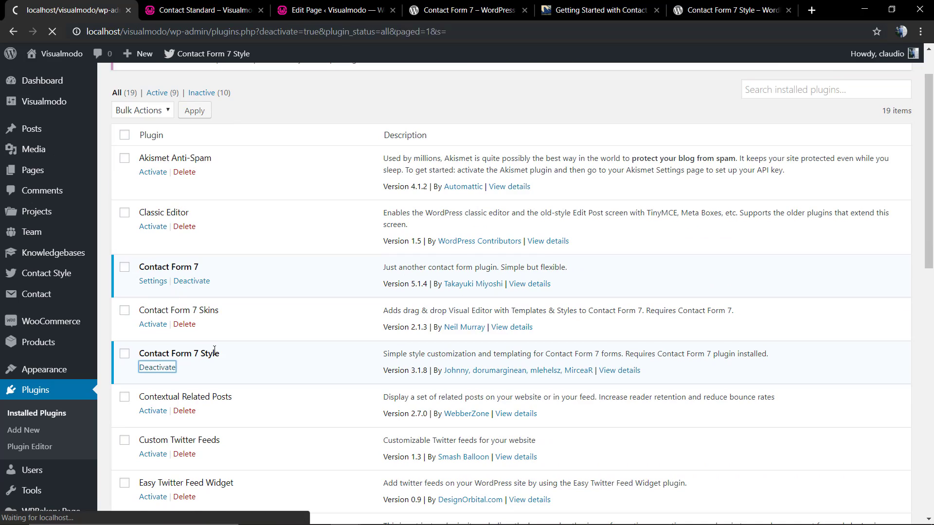
{"action": "scroll", "coordinate": [239, 362], "scroll_direction": "down", "scroll_amount": 4}
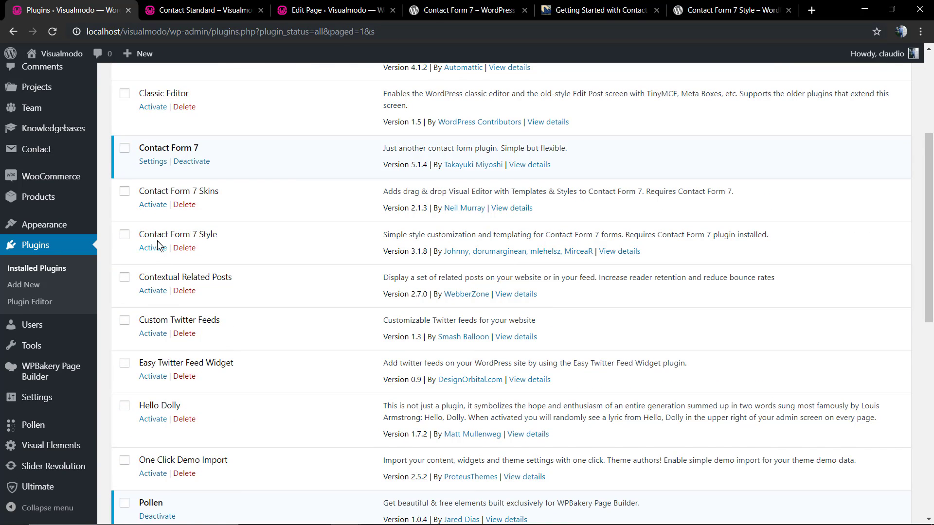
{"action": "left_click", "coordinate": [147, 205]}
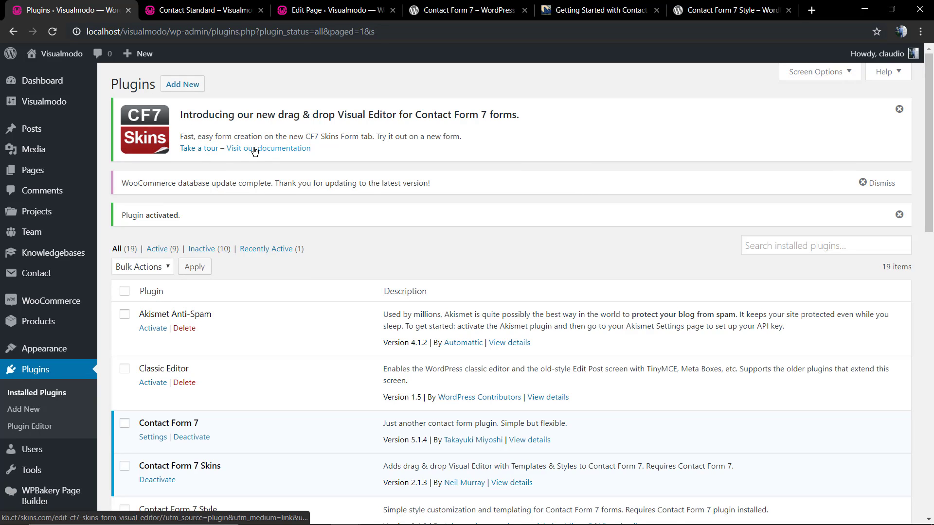
- Open the 'CF7 Skins Visual: Tour the visual form editor' article and scroll to its end
{"action": "left_click", "coordinate": [199, 148]}
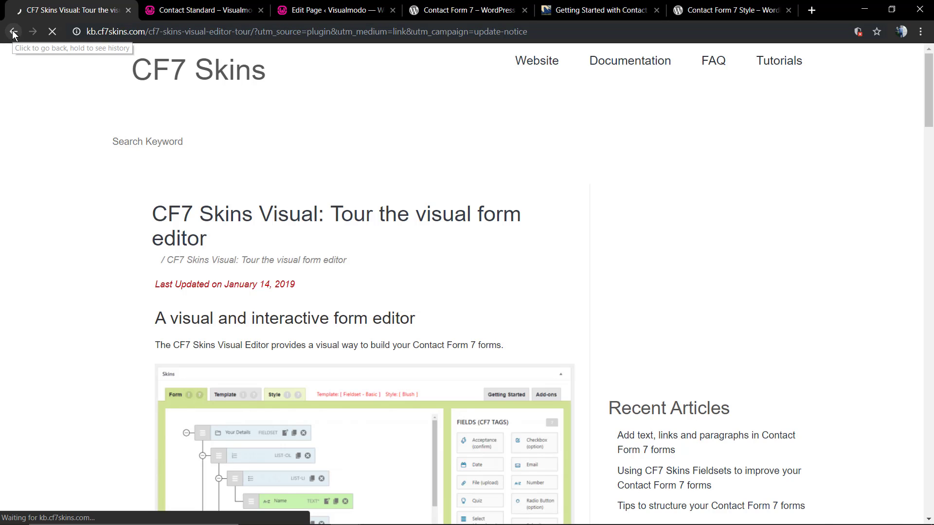
{"action": "scroll", "coordinate": [253, 226], "scroll_direction": "down", "scroll_amount": 10}
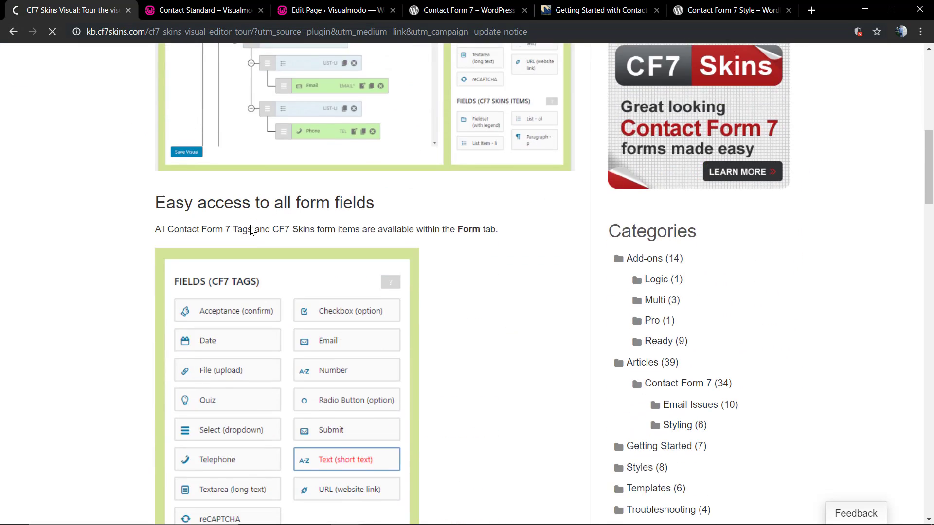
{"action": "scroll", "coordinate": [253, 229], "scroll_direction": "down", "scroll_amount": 2}
{"action": "scroll", "coordinate": [252, 230], "scroll_direction": "down", "scroll_amount": 20}
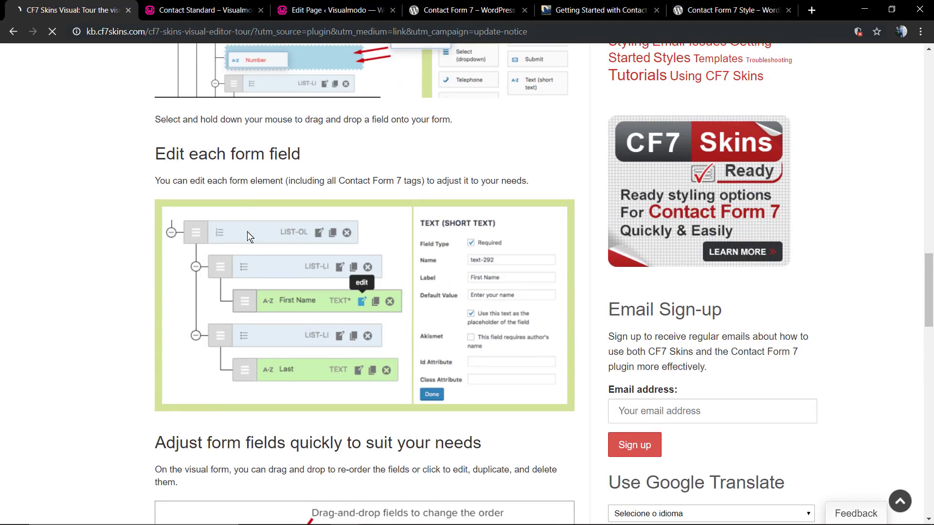
{"action": "scroll", "coordinate": [218, 270], "scroll_direction": "down", "scroll_amount": 6}
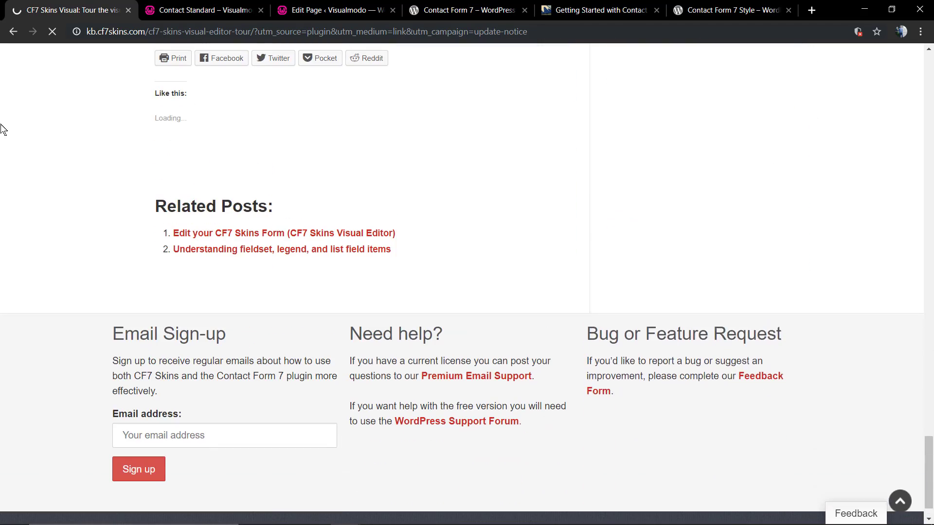
- Go back from the tour to WordPress admin and open Contact > Contact Forms
{"action": "left_click", "coordinate": [13, 31]}
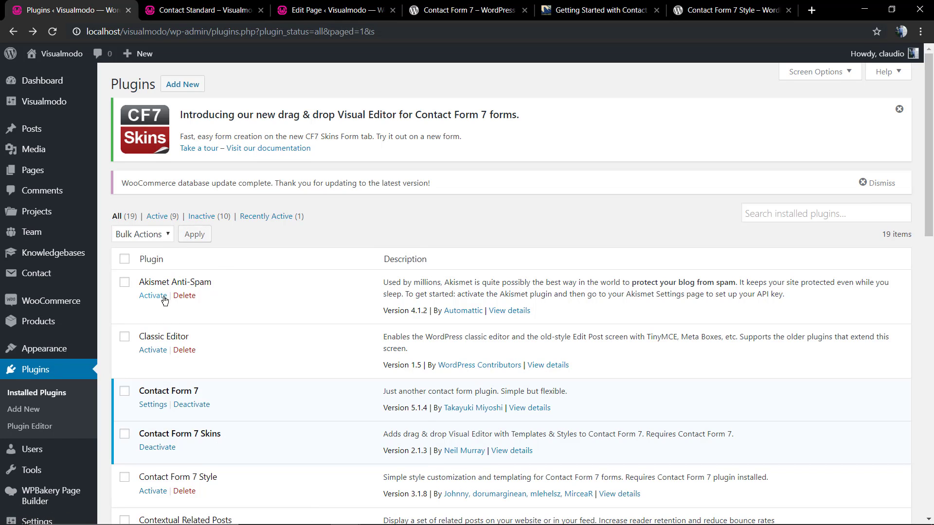
{"action": "scroll", "coordinate": [165, 300], "scroll_direction": "down", "scroll_amount": 2}
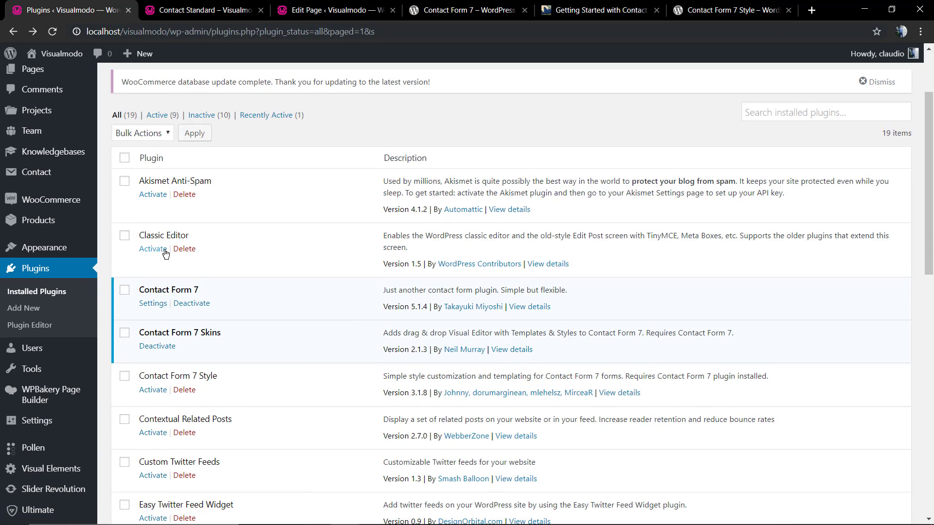
{"action": "scroll", "coordinate": [165, 253], "scroll_direction": "up", "scroll_amount": 2}
{"action": "mouse_move", "coordinate": [52, 274]}
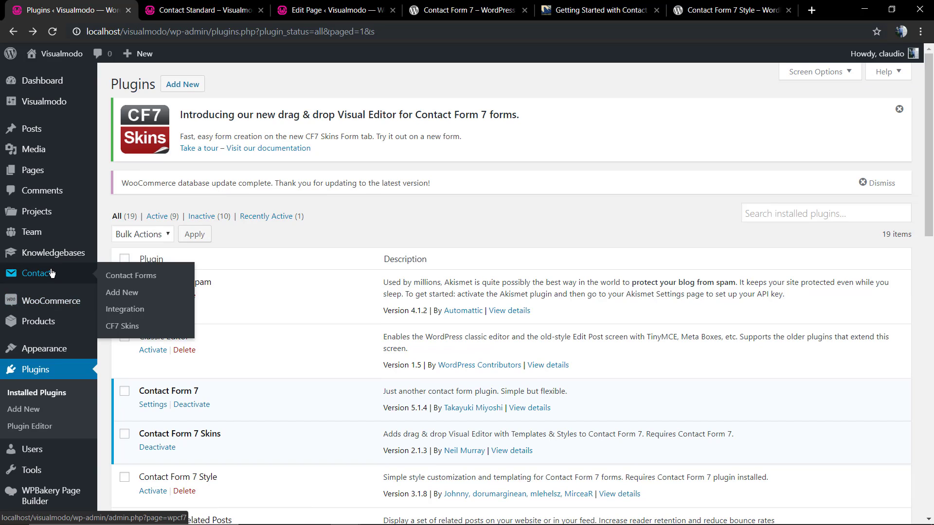
{"action": "scroll", "coordinate": [177, 337], "scroll_direction": "down", "scroll_amount": 2}
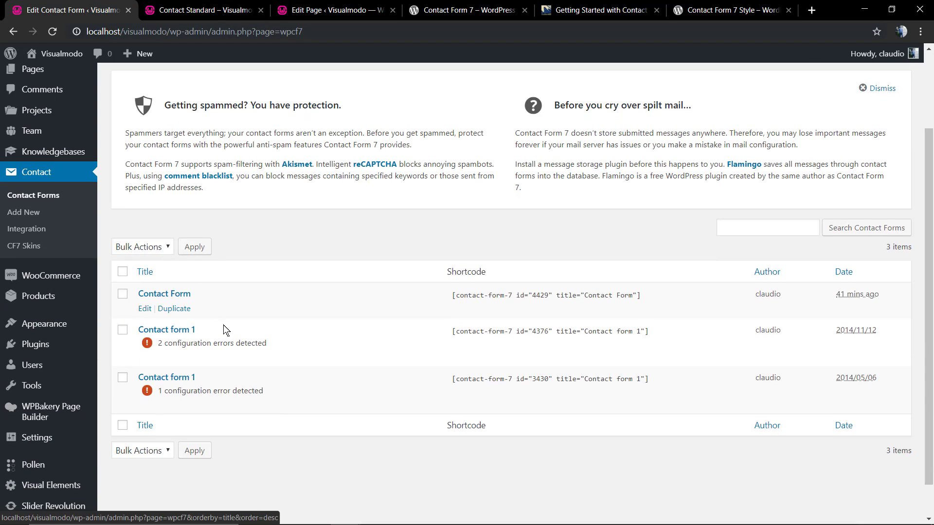
- Open 'Contact Form' and review its Legend, Name, Email, Message and Send fields in the builder
{"action": "left_click", "coordinate": [165, 294]}
{"action": "scroll", "coordinate": [328, 299], "scroll_direction": "down", "scroll_amount": 10}
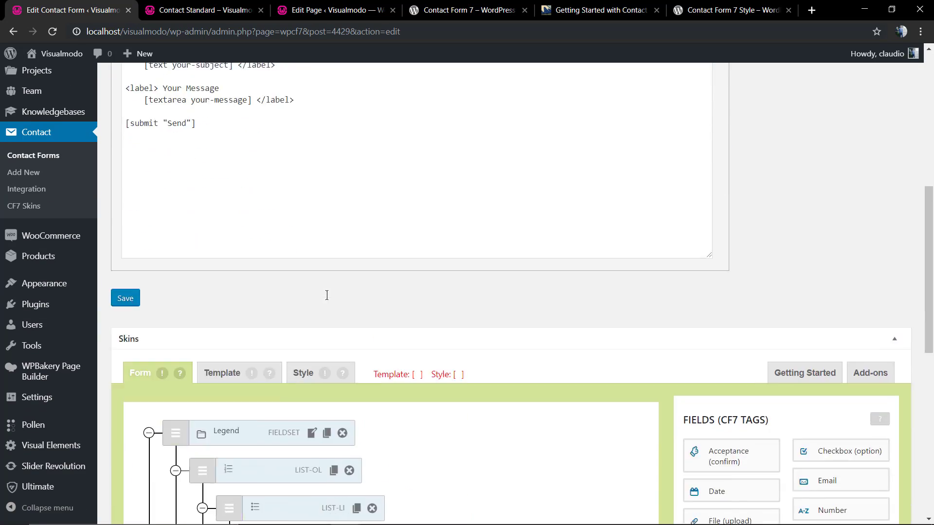
{"action": "scroll", "coordinate": [327, 295], "scroll_direction": "up", "scroll_amount": 2}
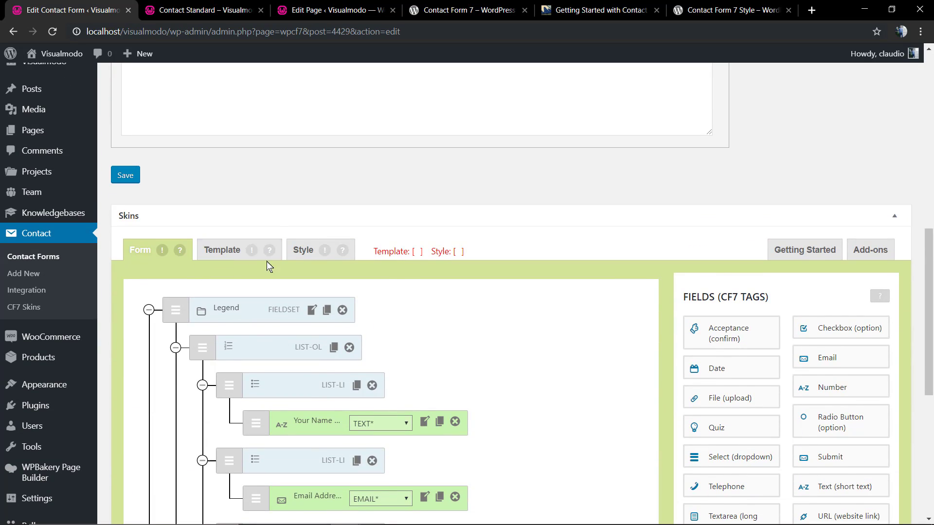
{"action": "scroll", "coordinate": [477, 257], "scroll_direction": "down", "scroll_amount": 4}
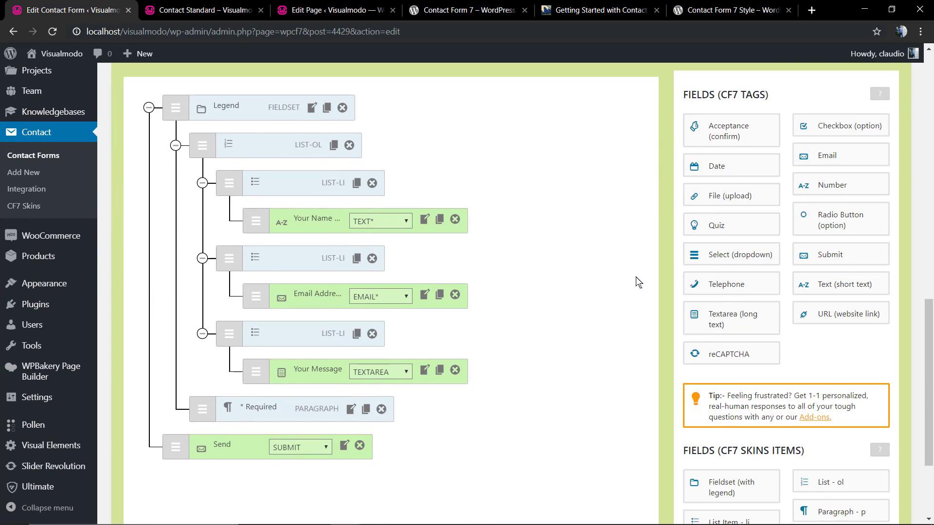
{"action": "scroll", "coordinate": [654, 331], "scroll_direction": "down", "scroll_amount": 2}
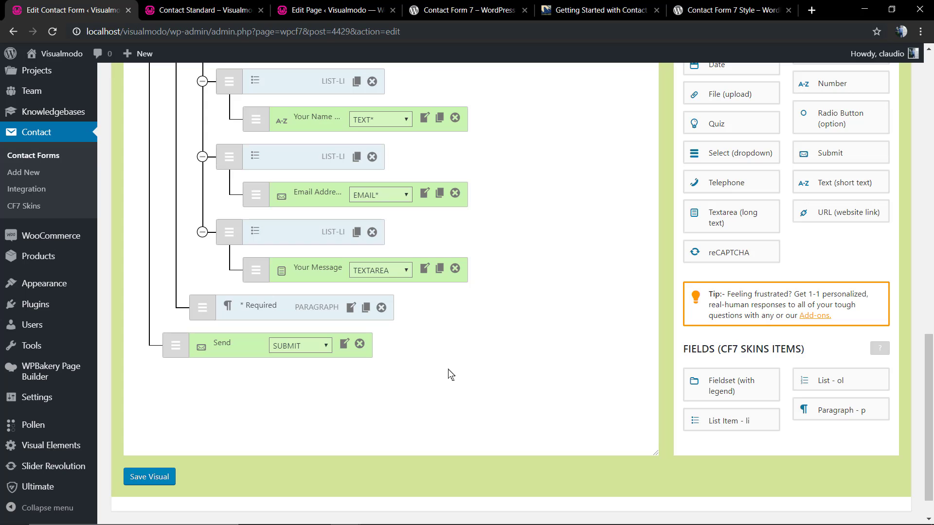
{"action": "scroll", "coordinate": [448, 375], "scroll_direction": "up", "scroll_amount": 4}
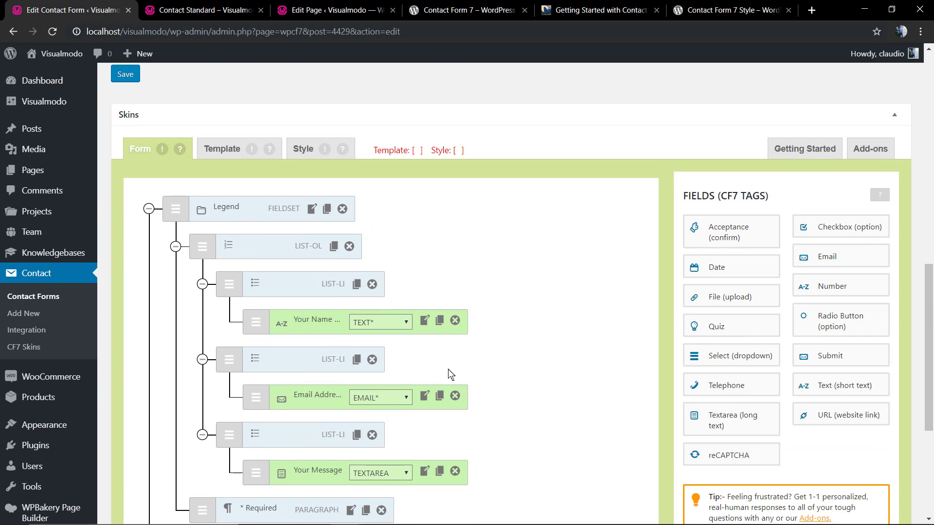
{"action": "scroll", "coordinate": [448, 375], "scroll_direction": "up", "scroll_amount": 2}
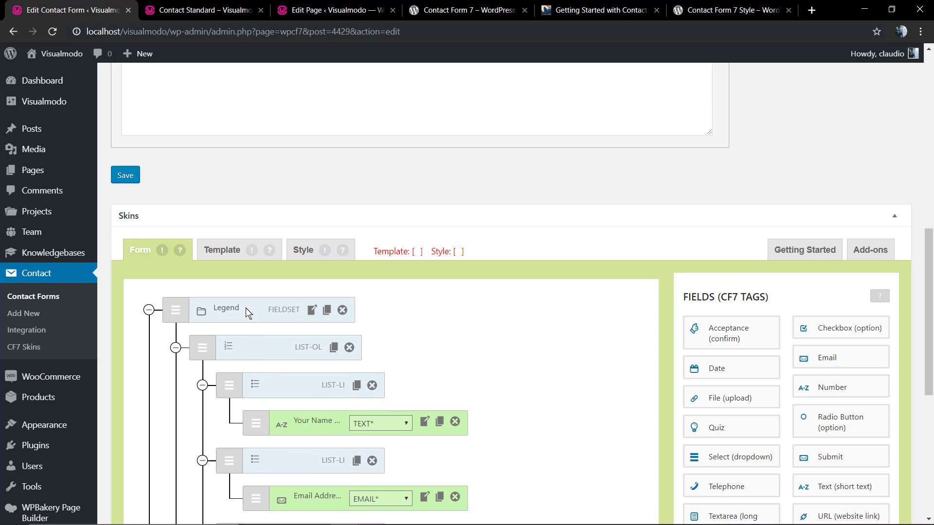
- Select the Event template in the Skins Template tab and save the contact form
{"action": "left_click", "coordinate": [213, 253]}
{"action": "scroll", "coordinate": [211, 292], "scroll_direction": "down", "scroll_amount": 2}
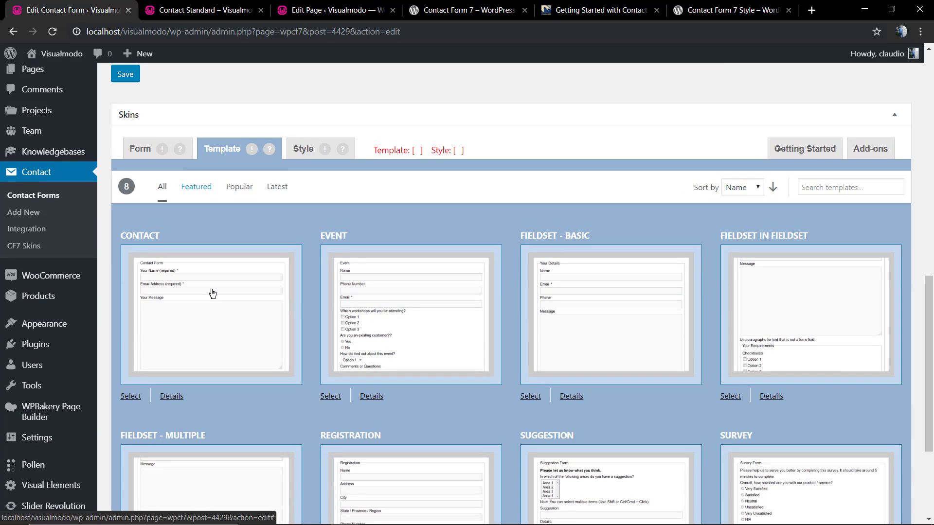
{"action": "scroll", "coordinate": [299, 317], "scroll_direction": "down", "scroll_amount": 3}
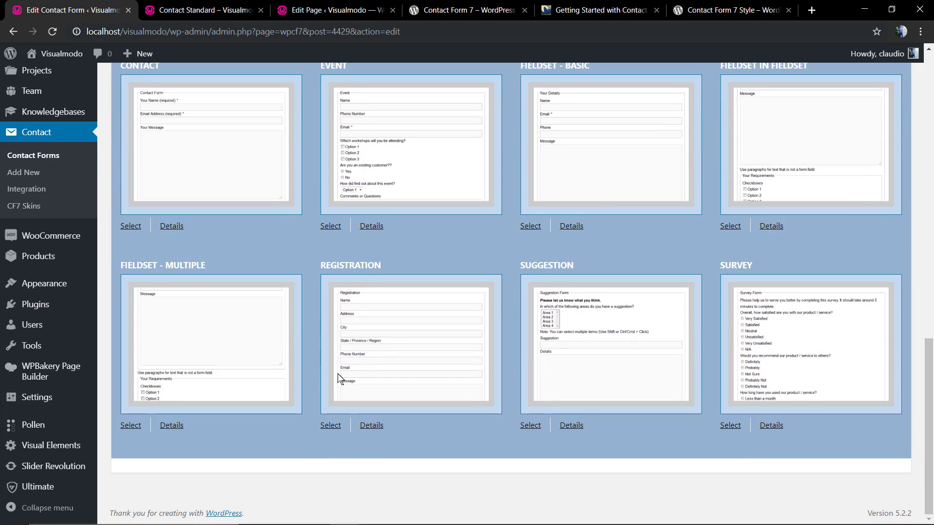
{"action": "left_click", "coordinate": [385, 349]}
{"action": "scroll", "coordinate": [379, 345], "scroll_direction": "down", "scroll_amount": 8}
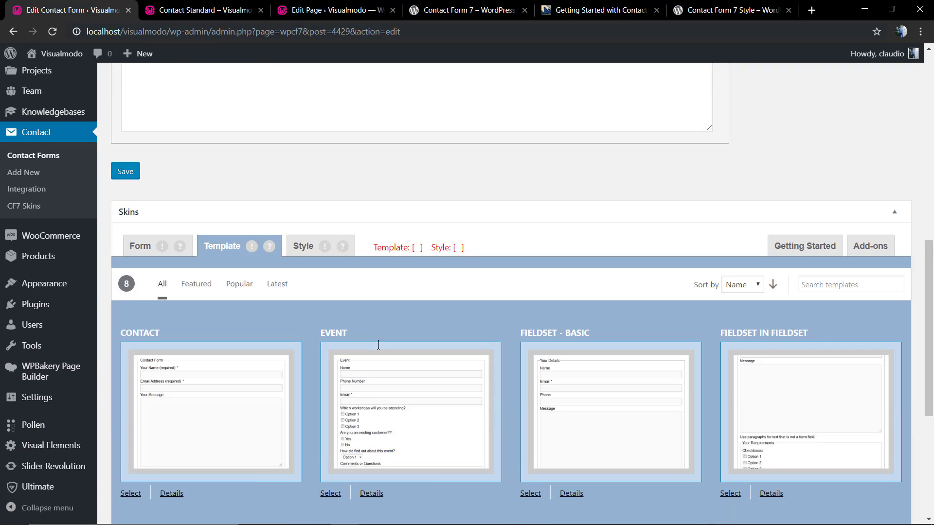
{"action": "scroll", "coordinate": [381, 350], "scroll_direction": "up", "scroll_amount": 4}
{"action": "scroll", "coordinate": [381, 349], "scroll_direction": "down", "scroll_amount": 4}
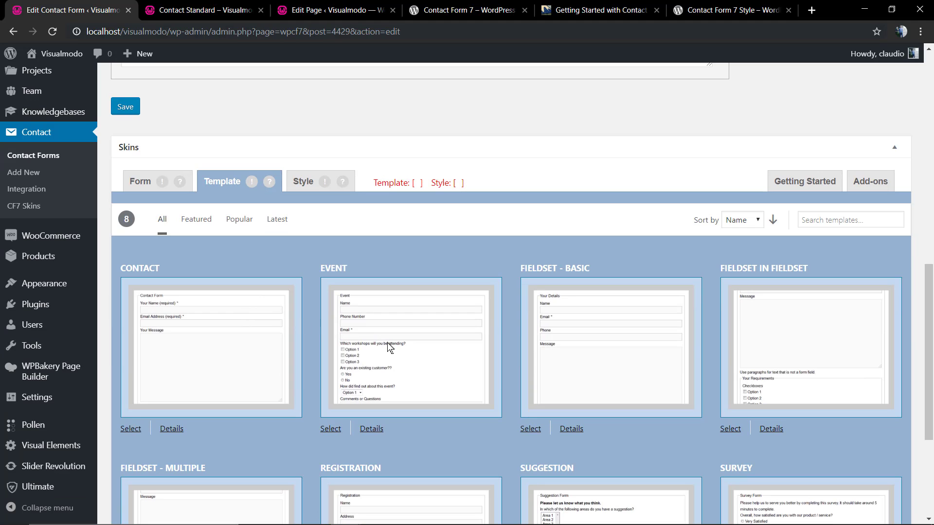
{"action": "left_click", "coordinate": [331, 428]}
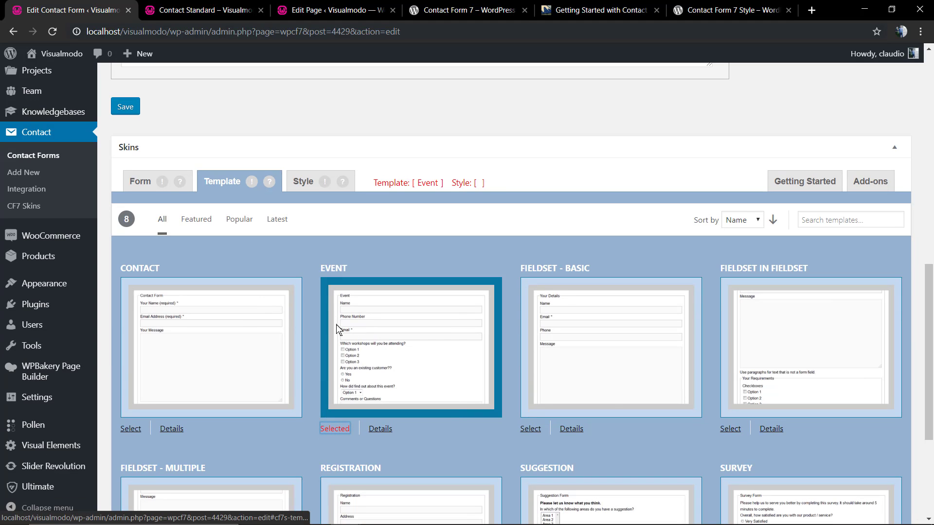
{"action": "scroll", "coordinate": [304, 277], "scroll_direction": "down", "scroll_amount": 4}
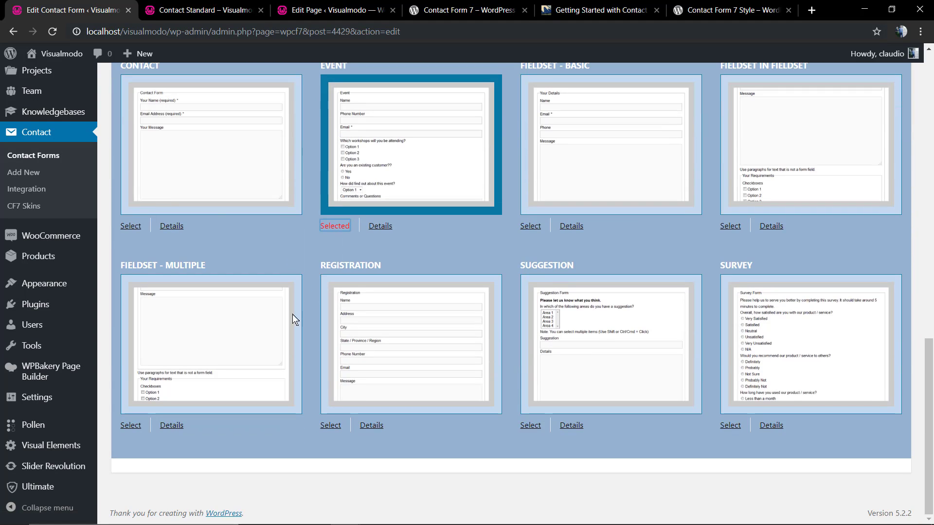
{"action": "scroll", "coordinate": [388, 298], "scroll_direction": "up", "scroll_amount": 10}
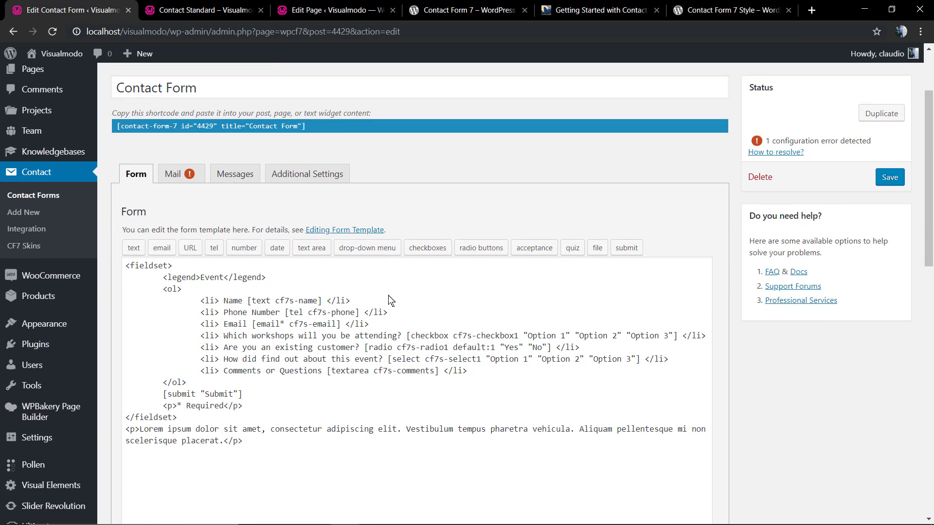
{"action": "left_click", "coordinate": [889, 178]}
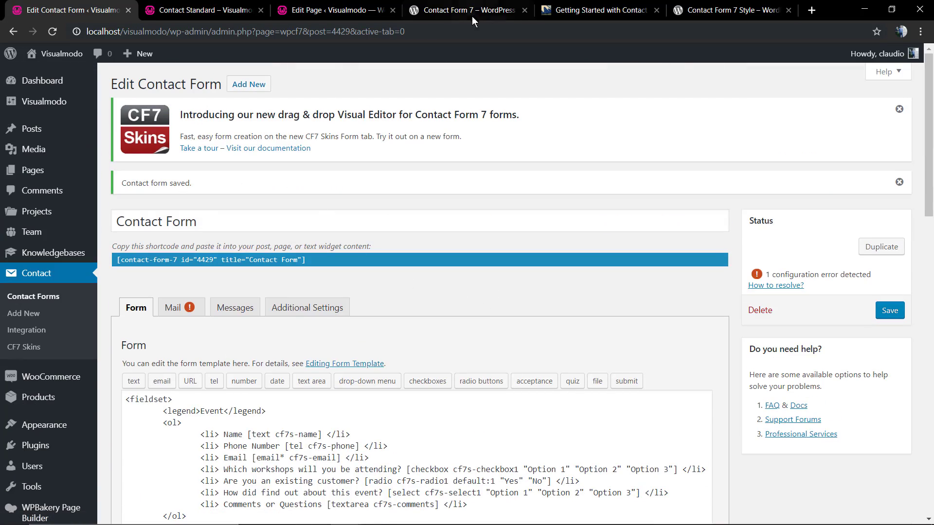
{"action": "left_click", "coordinate": [199, 10]}
{"action": "key", "text": "F5"}
{"action": "scroll", "coordinate": [319, 263], "scroll_direction": "down", "scroll_amount": 6}
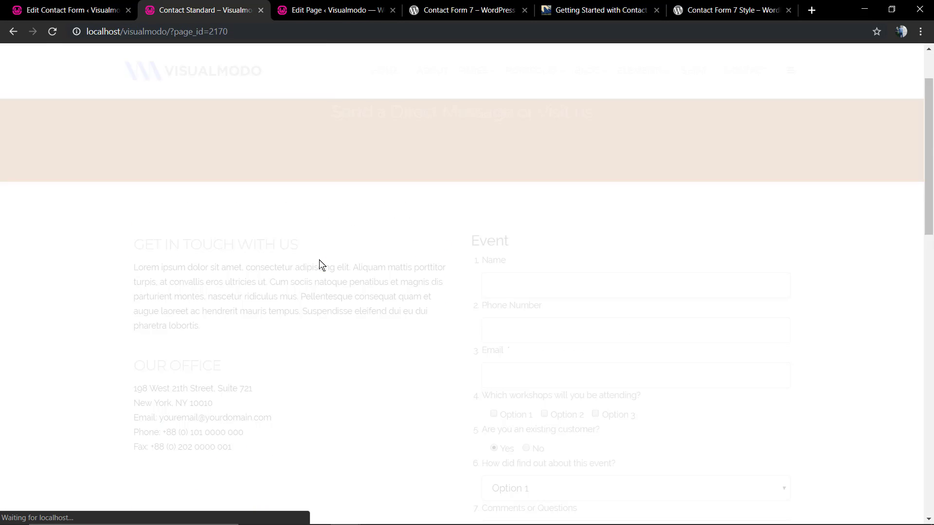
{"action": "scroll", "coordinate": [321, 265], "scroll_direction": "down", "scroll_amount": 6}
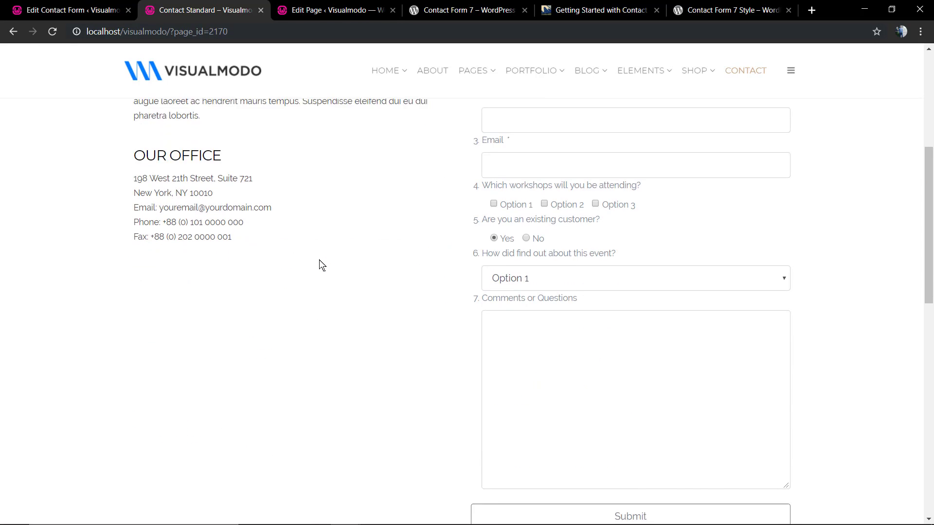
{"action": "scroll", "coordinate": [321, 265], "scroll_direction": "up", "scroll_amount": 6}
{"action": "scroll", "coordinate": [321, 265], "scroll_direction": "up", "scroll_amount": 2}
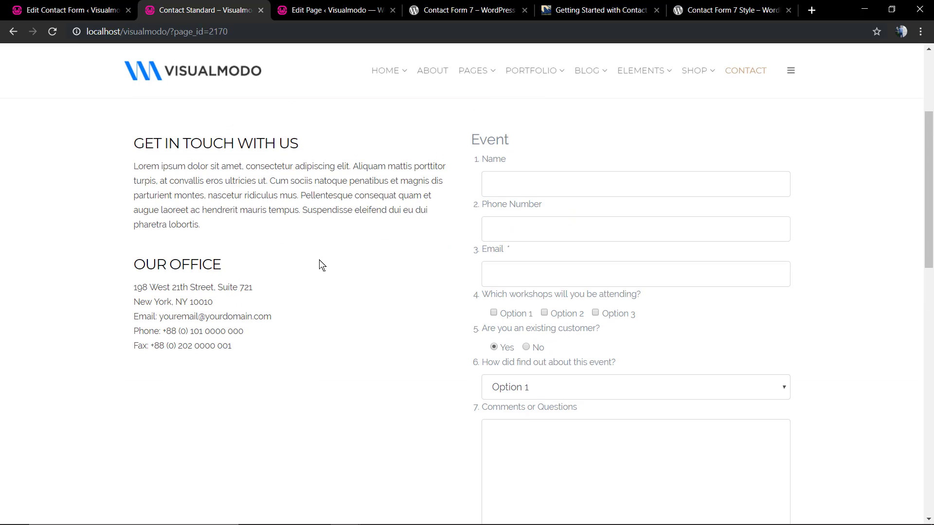
{"action": "scroll", "coordinate": [321, 265], "scroll_direction": "up", "scroll_amount": 2}
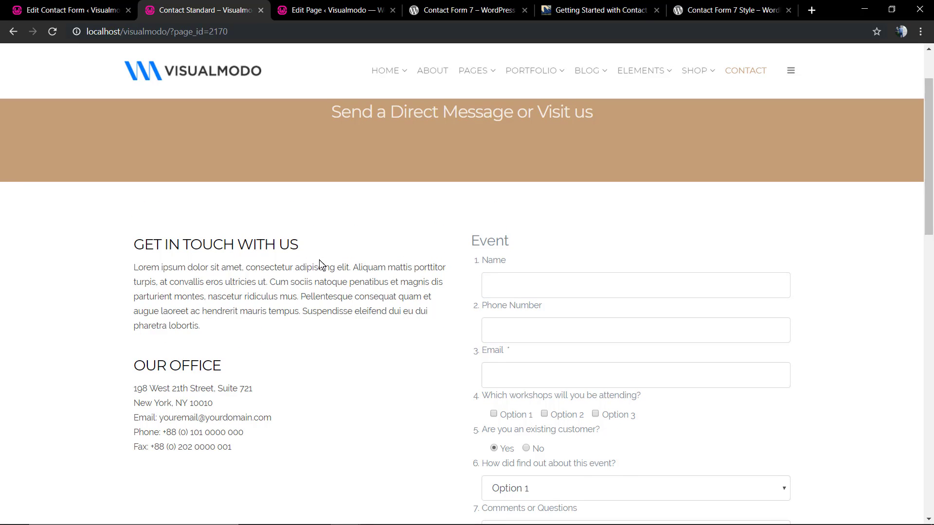
{"action": "scroll", "coordinate": [321, 266], "scroll_direction": "down", "scroll_amount": 6}
{"action": "scroll", "coordinate": [321, 265], "scroll_direction": "up", "scroll_amount": 6}
- In the contact form editor, choose the SEASPRAY style under Skins > Style
{"action": "left_click", "coordinate": [99, 7]}
{"action": "scroll", "coordinate": [272, 229], "scroll_direction": "down", "scroll_amount": 15}
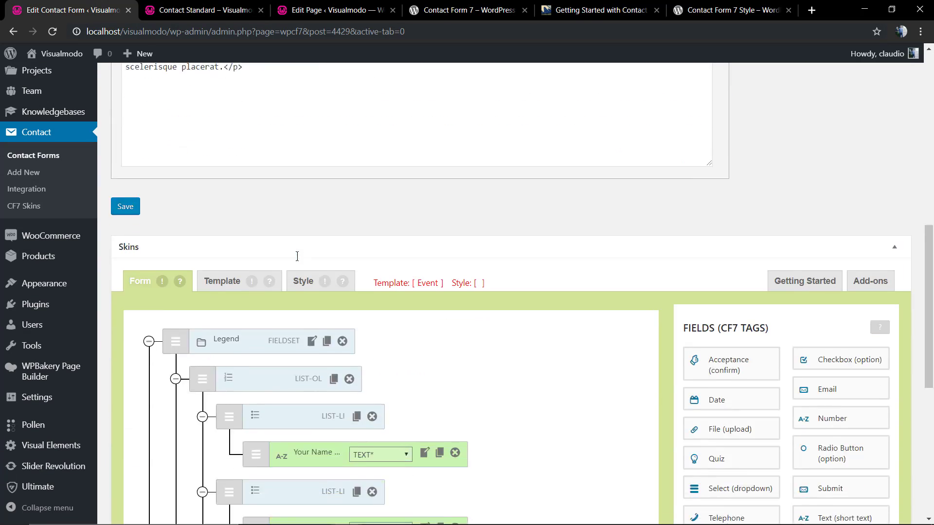
{"action": "scroll", "coordinate": [297, 257], "scroll_direction": "down", "scroll_amount": 4}
{"action": "scroll", "coordinate": [297, 257], "scroll_direction": "up", "scroll_amount": 10}
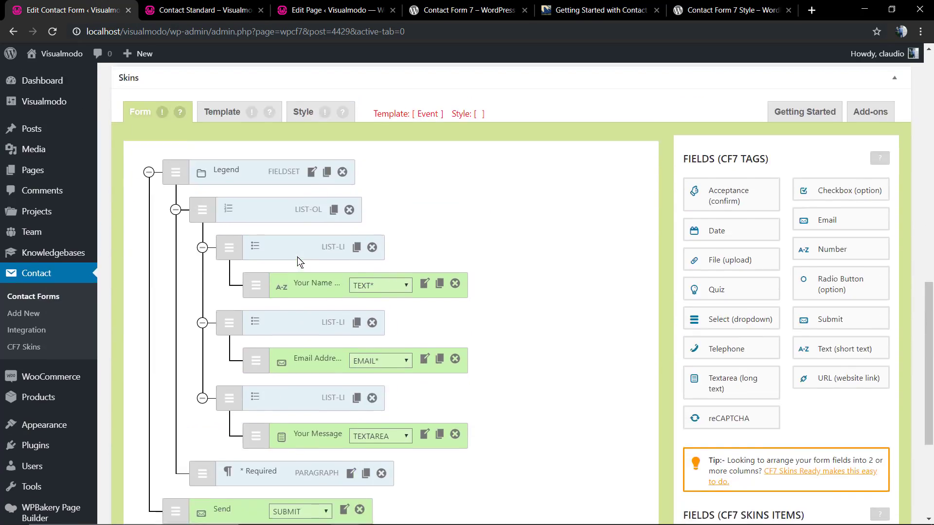
{"action": "scroll", "coordinate": [298, 262], "scroll_direction": "up", "scroll_amount": 5}
{"action": "scroll", "coordinate": [298, 262], "scroll_direction": "down", "scroll_amount": 12}
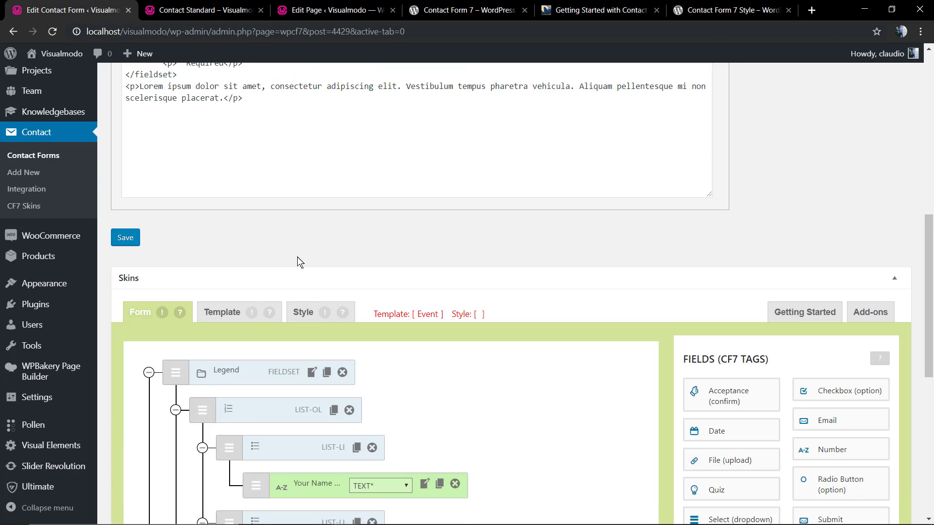
{"action": "scroll", "coordinate": [297, 257], "scroll_direction": "up", "scroll_amount": 4}
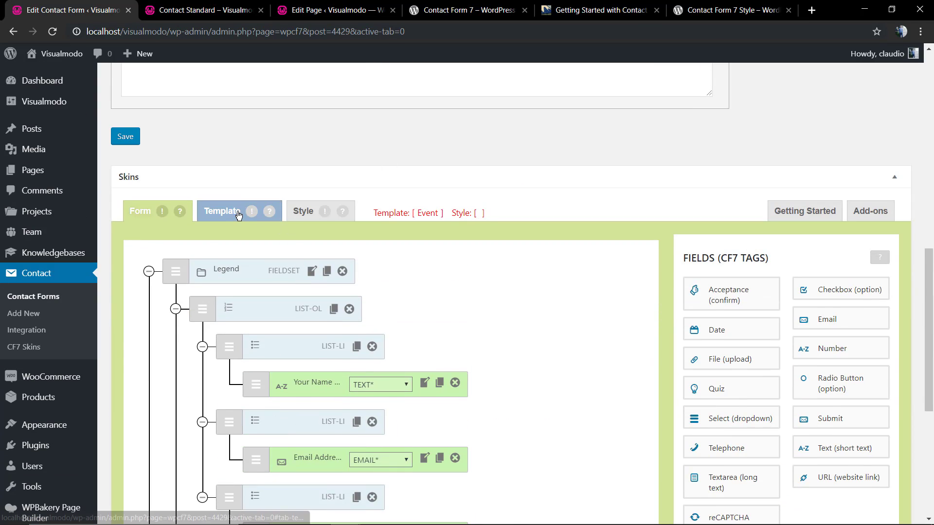
{"action": "left_click", "coordinate": [245, 212]}
{"action": "left_click", "coordinate": [302, 212]}
{"action": "scroll", "coordinate": [440, 314], "scroll_direction": "down", "scroll_amount": 2}
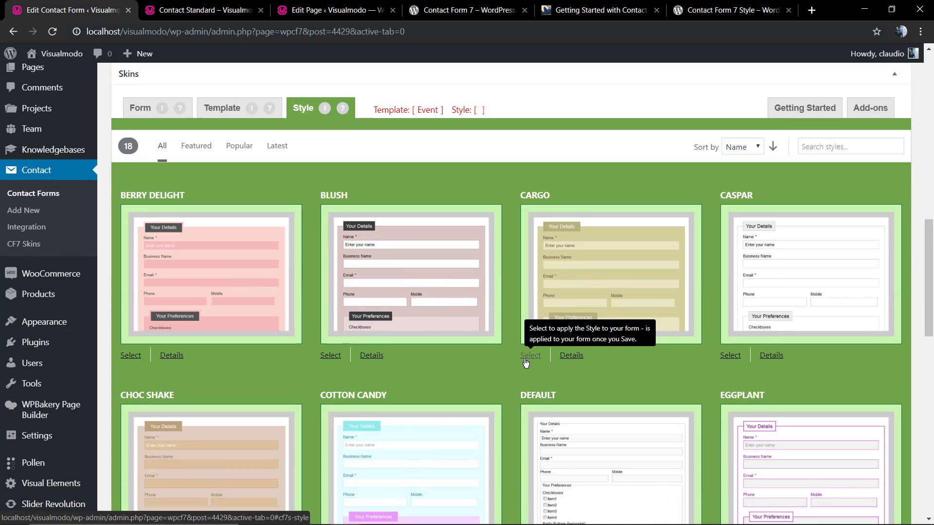
{"action": "scroll", "coordinate": [508, 357], "scroll_direction": "down", "scroll_amount": 4}
{"action": "scroll", "coordinate": [515, 350], "scroll_direction": "down", "scroll_amount": 2}
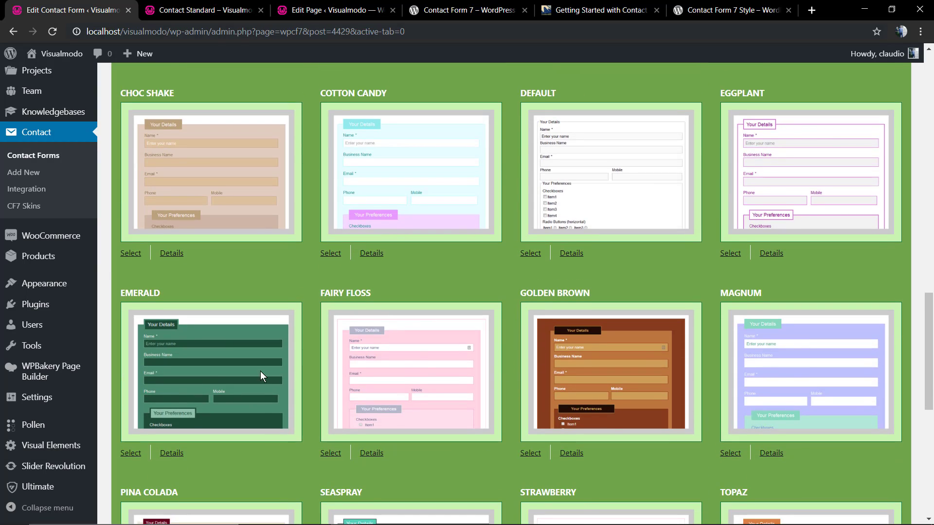
{"action": "scroll", "coordinate": [260, 369], "scroll_direction": "down", "scroll_amount": 5}
{"action": "scroll", "coordinate": [302, 351], "scroll_direction": "down", "scroll_amount": 1}
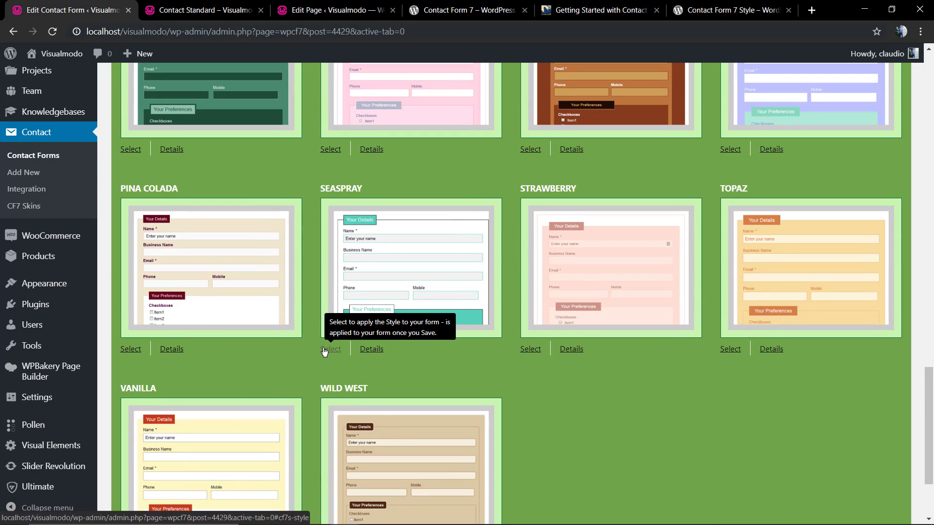
{"action": "left_click", "coordinate": [325, 351]}
- Save the contact form with the Seaspray style applied
{"action": "scroll", "coordinate": [327, 346], "scroll_direction": "down", "scroll_amount": 3}
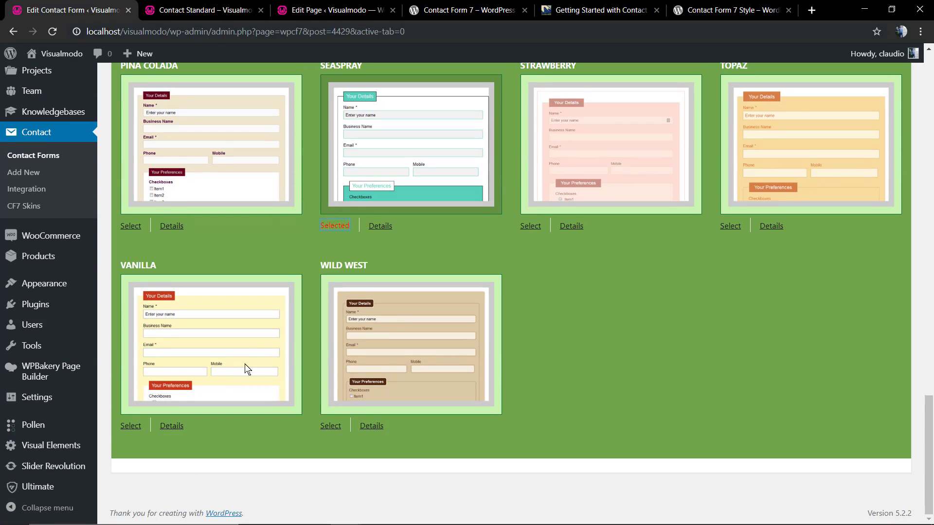
{"action": "scroll", "coordinate": [246, 369], "scroll_direction": "up", "scroll_amount": 4}
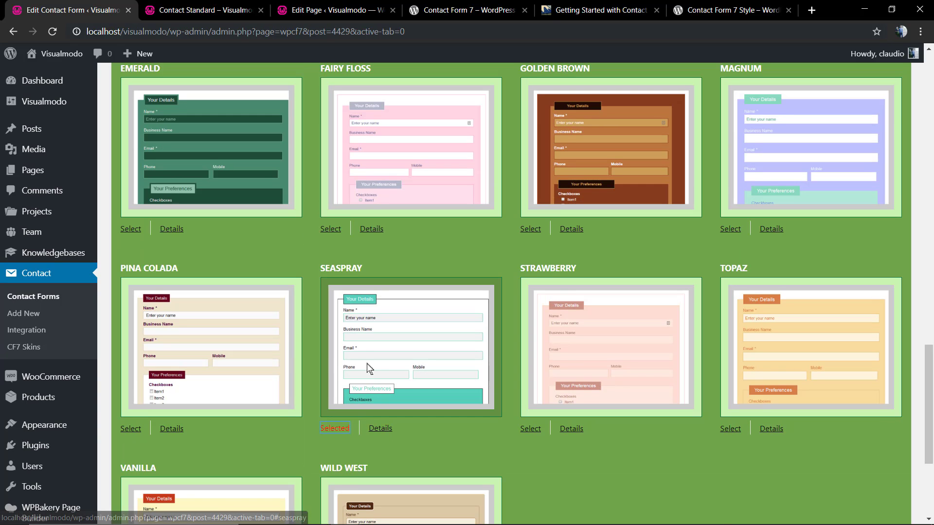
{"action": "scroll", "coordinate": [360, 341], "scroll_direction": "up", "scroll_amount": 4}
{"action": "scroll", "coordinate": [354, 325], "scroll_direction": "up", "scroll_amount": 10}
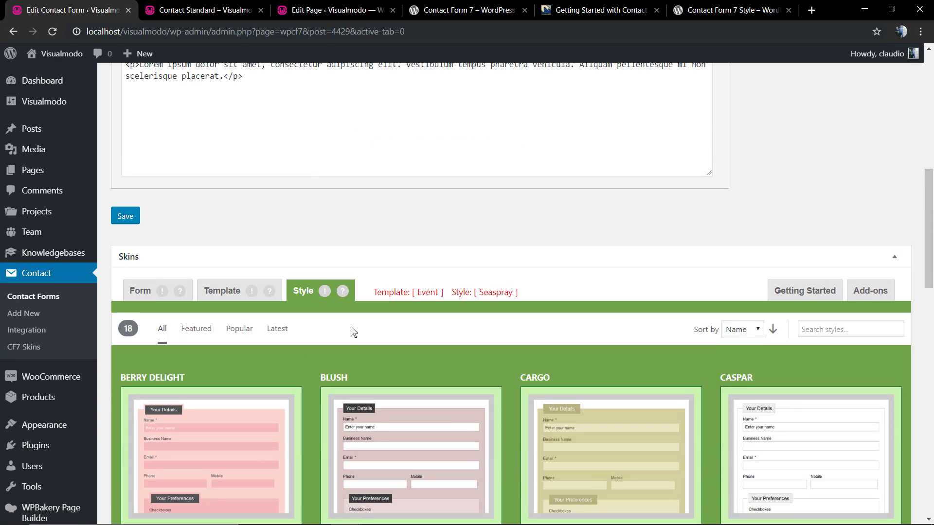
{"action": "scroll", "coordinate": [718, 288], "scroll_direction": "down", "scroll_amount": 4}
{"action": "scroll", "coordinate": [168, 320], "scroll_direction": "up", "scroll_amount": 8}
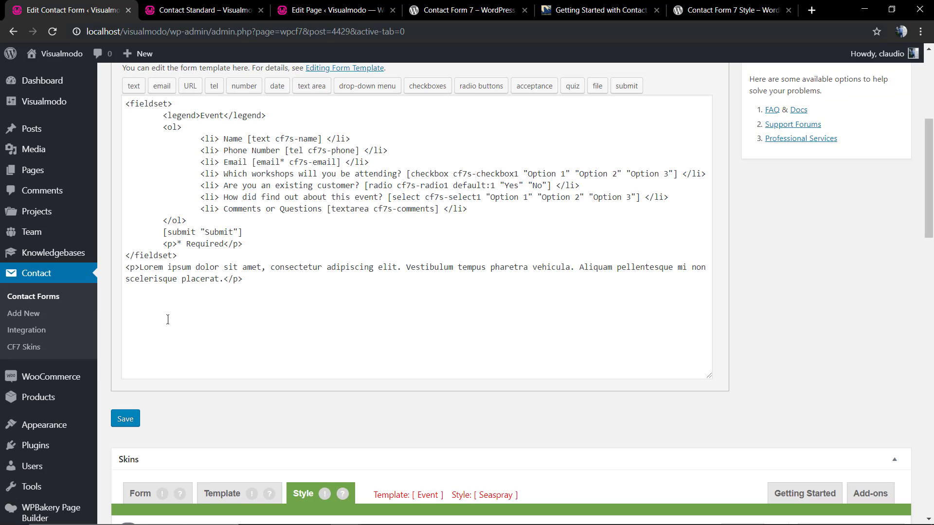
{"action": "left_click", "coordinate": [116, 418]}
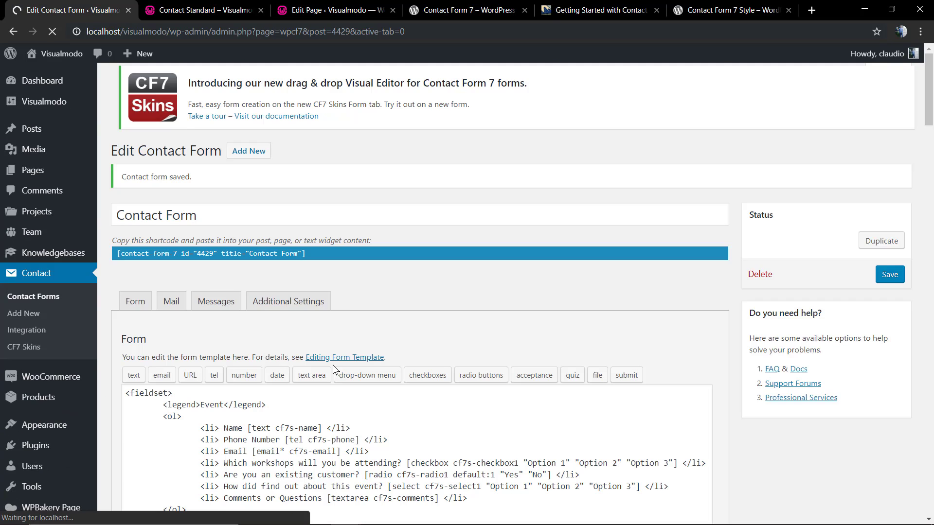
- Reload the live Contact page and scroll through the Seaspray-styled Event form
{"action": "left_click", "coordinate": [203, 11]}
{"action": "key", "text": "F5"}
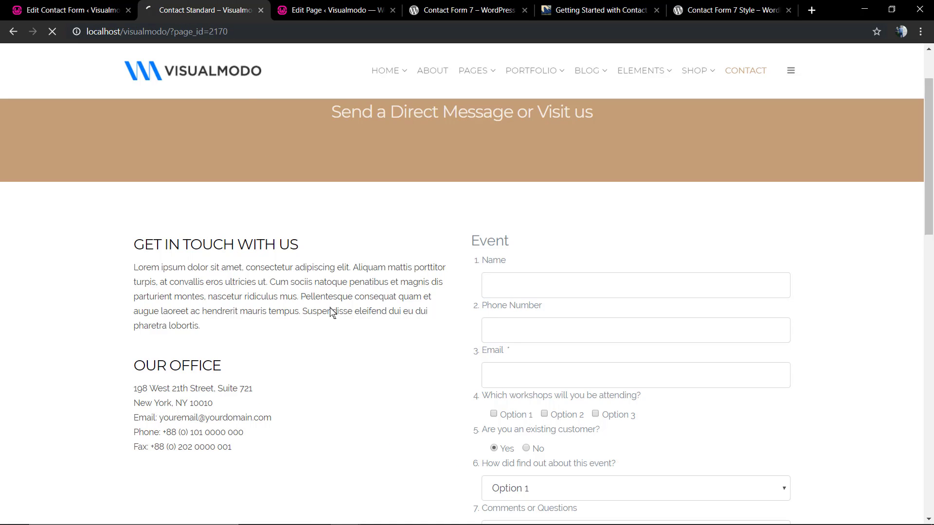
{"action": "scroll", "coordinate": [332, 310], "scroll_direction": "down", "scroll_amount": 6}
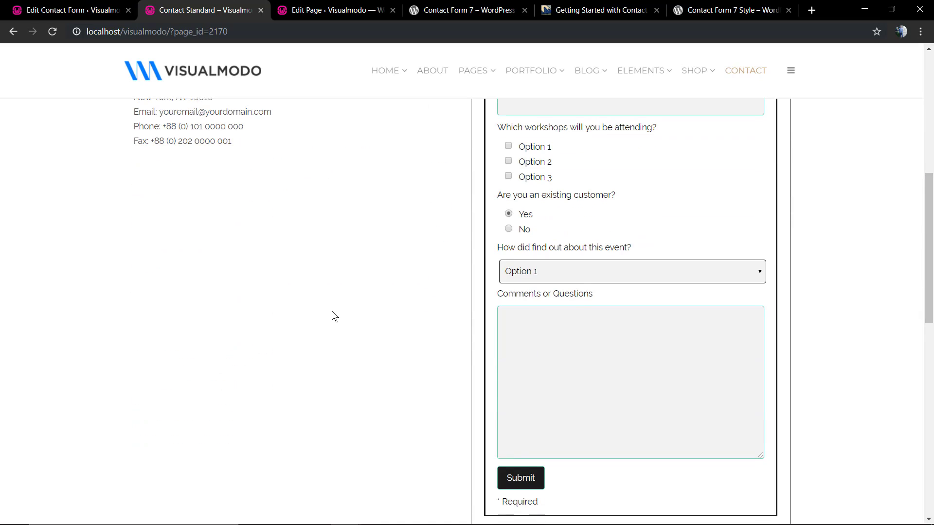
{"action": "scroll", "coordinate": [332, 311], "scroll_direction": "down", "scroll_amount": 4}
{"action": "scroll", "coordinate": [334, 312], "scroll_direction": "up", "scroll_amount": 10}
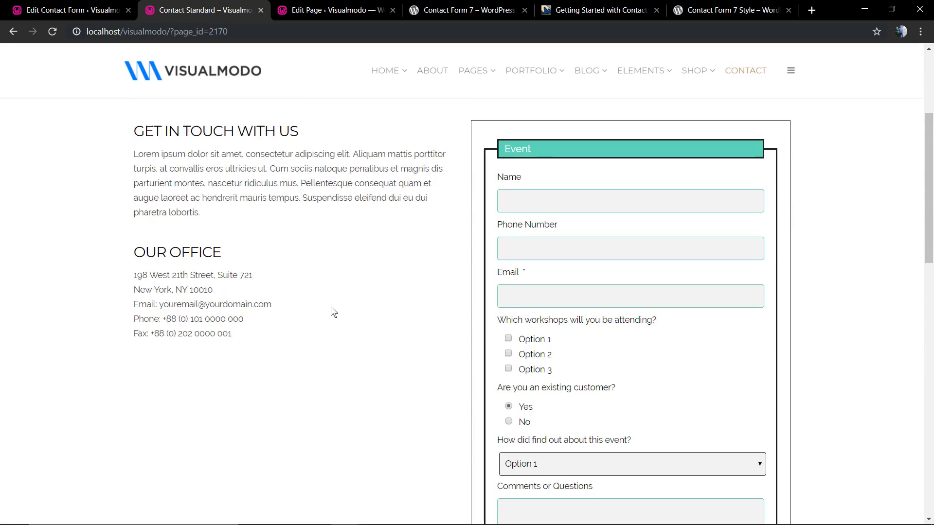
{"action": "scroll", "coordinate": [333, 311], "scroll_direction": "down", "scroll_amount": 8}
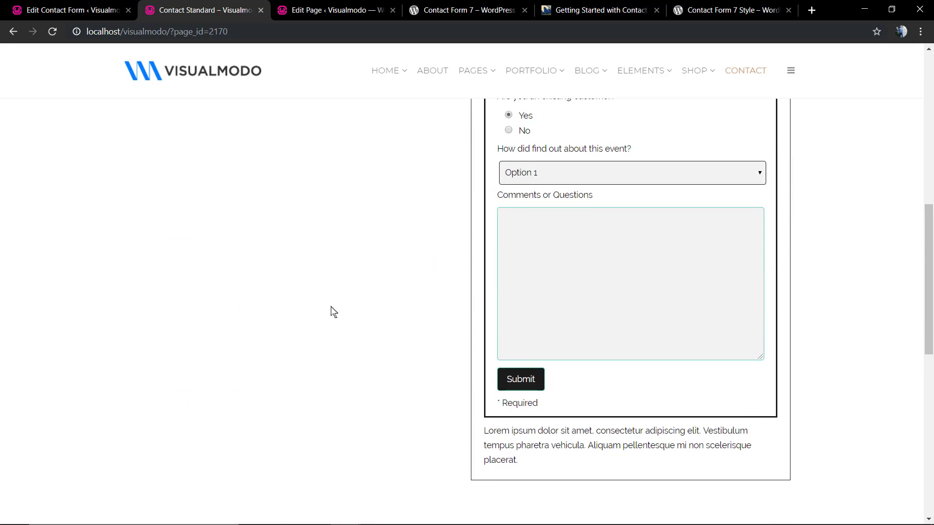
{"action": "scroll", "coordinate": [333, 312], "scroll_direction": "up", "scroll_amount": 8}
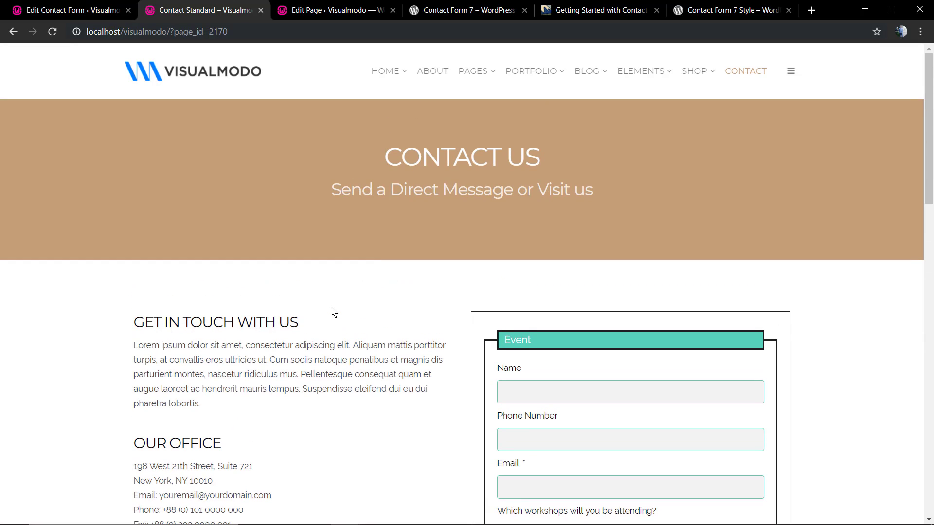
- Review the CF7 Skins Advanced and General settings, then return to editing the Contact Standard page
{"action": "left_click", "coordinate": [88, 6]}
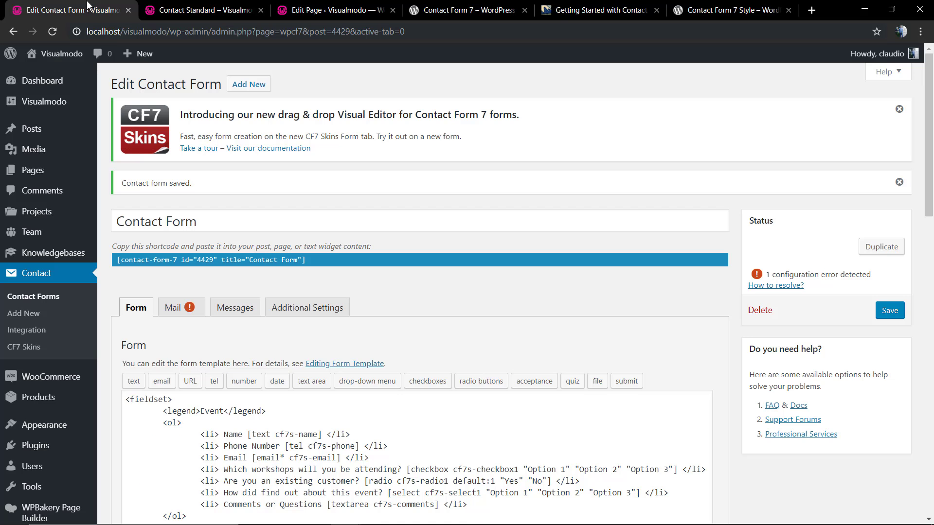
{"action": "scroll", "coordinate": [267, 266], "scroll_direction": "down", "scroll_amount": 12}
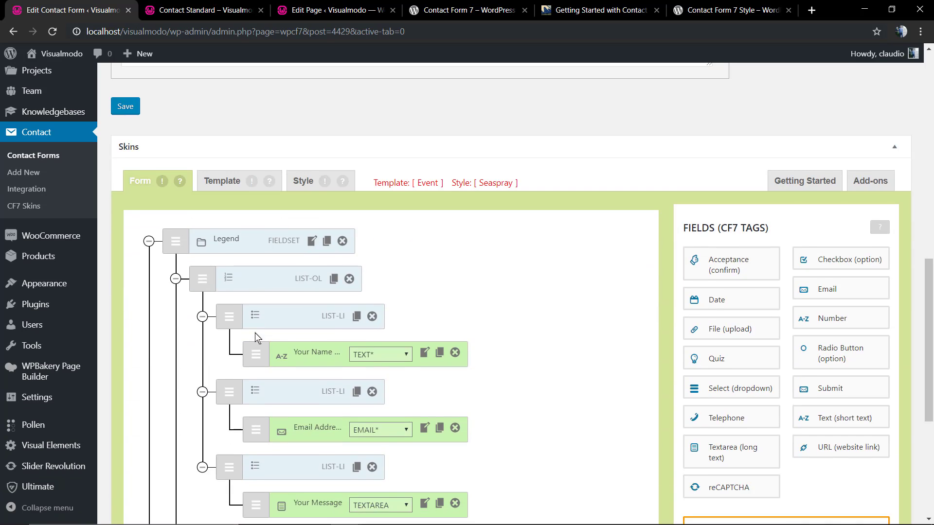
{"action": "scroll", "coordinate": [255, 333], "scroll_direction": "up", "scroll_amount": 2}
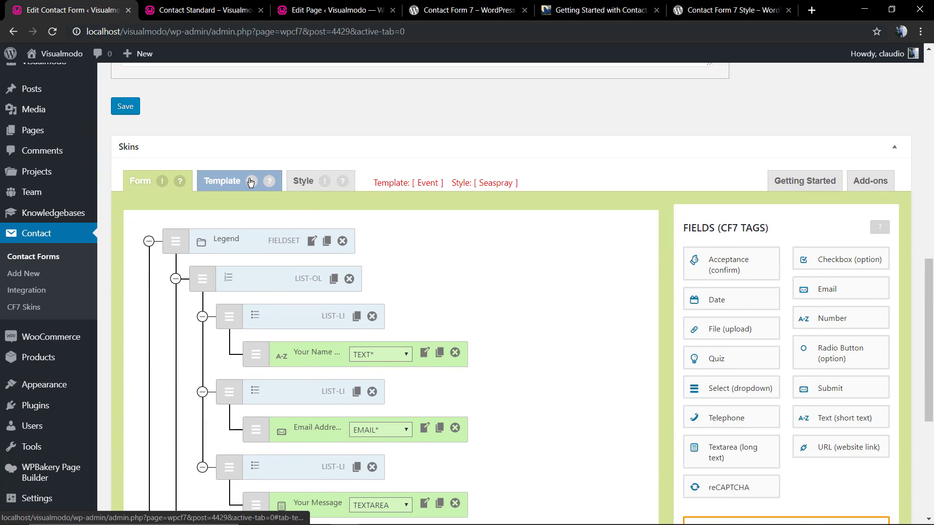
{"action": "left_click", "coordinate": [22, 307]}
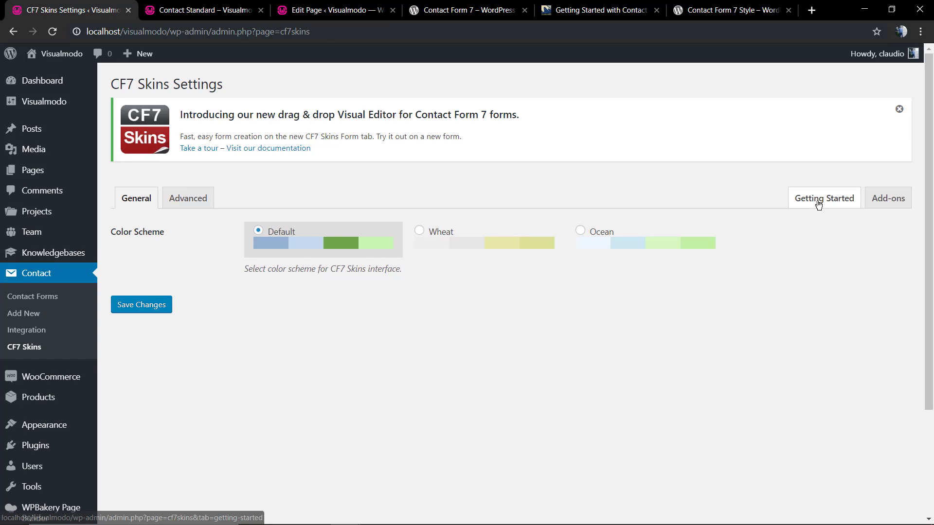
{"action": "left_click", "coordinate": [179, 199]}
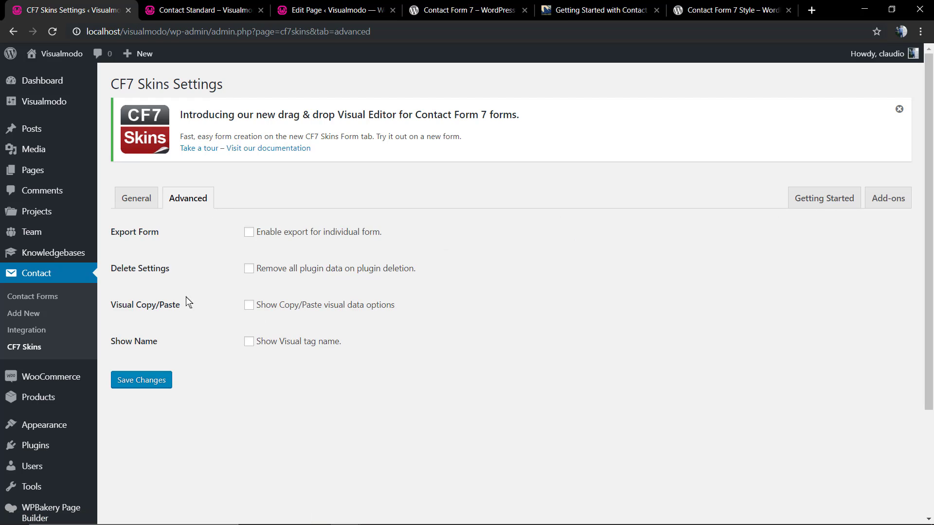
{"action": "left_click", "coordinate": [136, 199]}
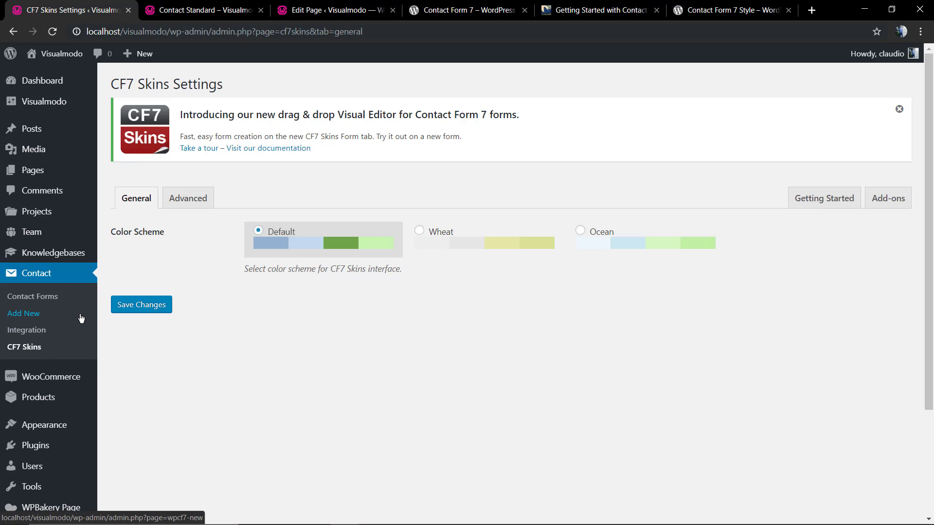
{"action": "left_click", "coordinate": [467, 10]}
{"action": "left_click", "coordinate": [307, 9]}
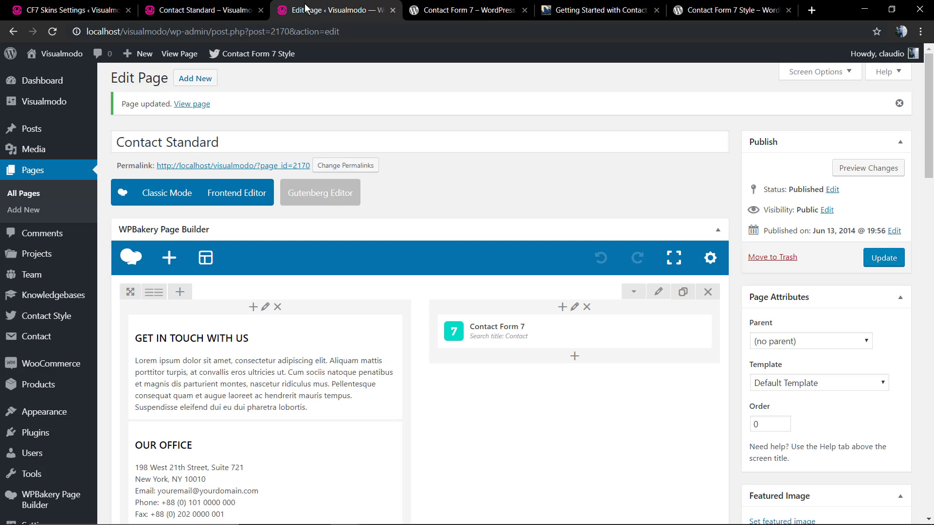